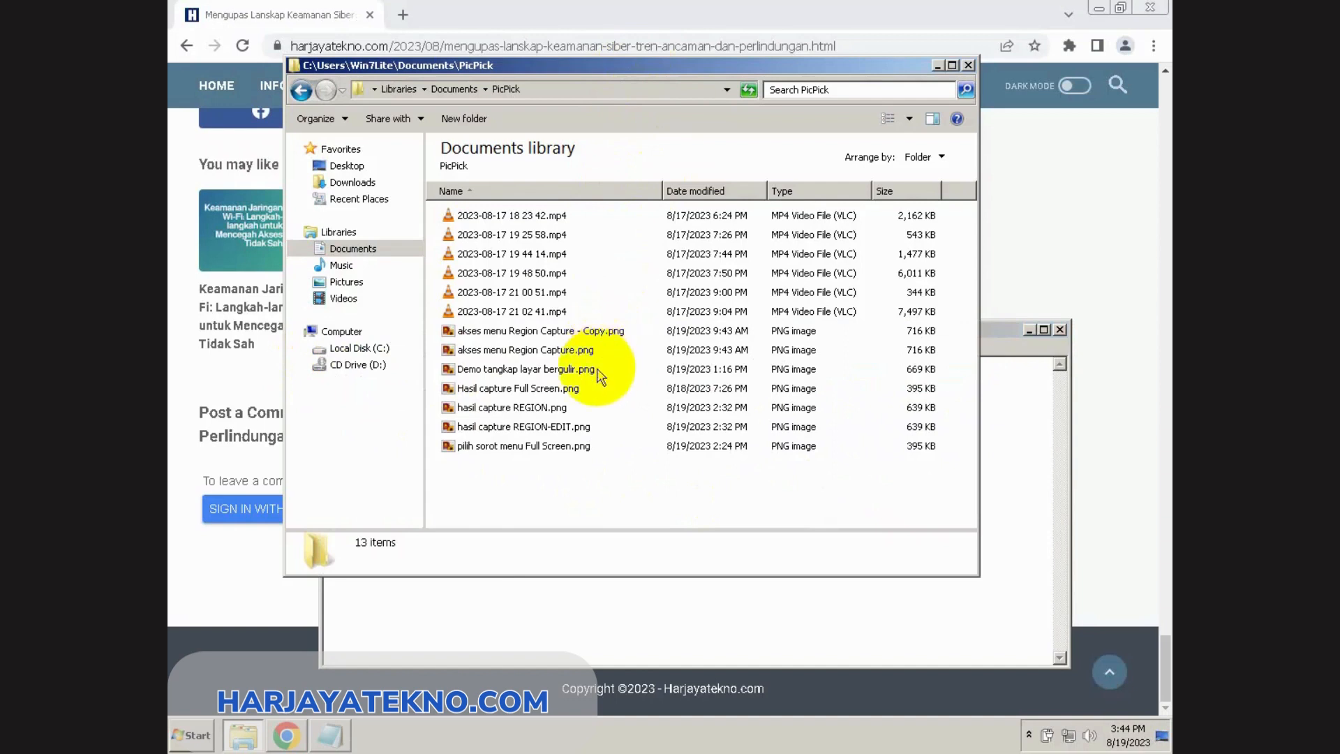
Step: Open the image "akses menu Region Capture - Copy.png" and start PicPick's WhiteBoard over it
double_click(597, 330)
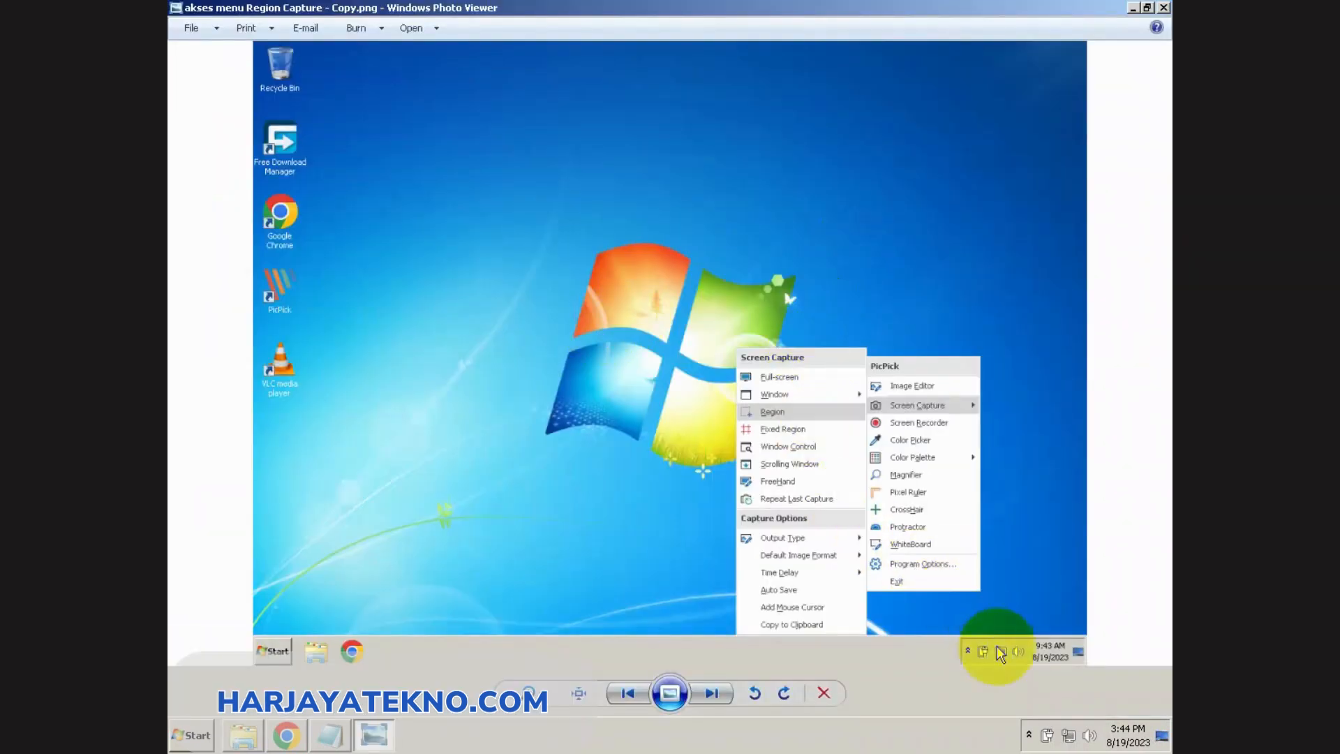
left_click(1030, 736)
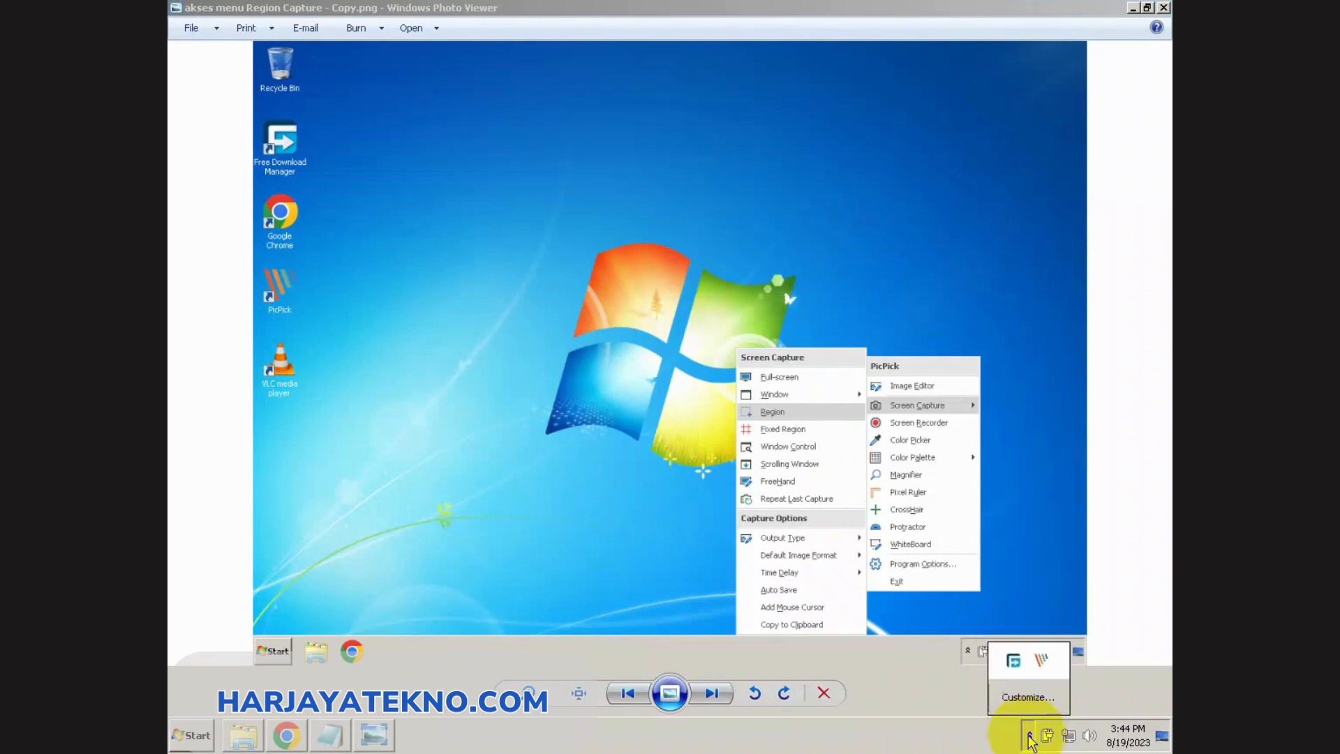
right_click(1042, 664)
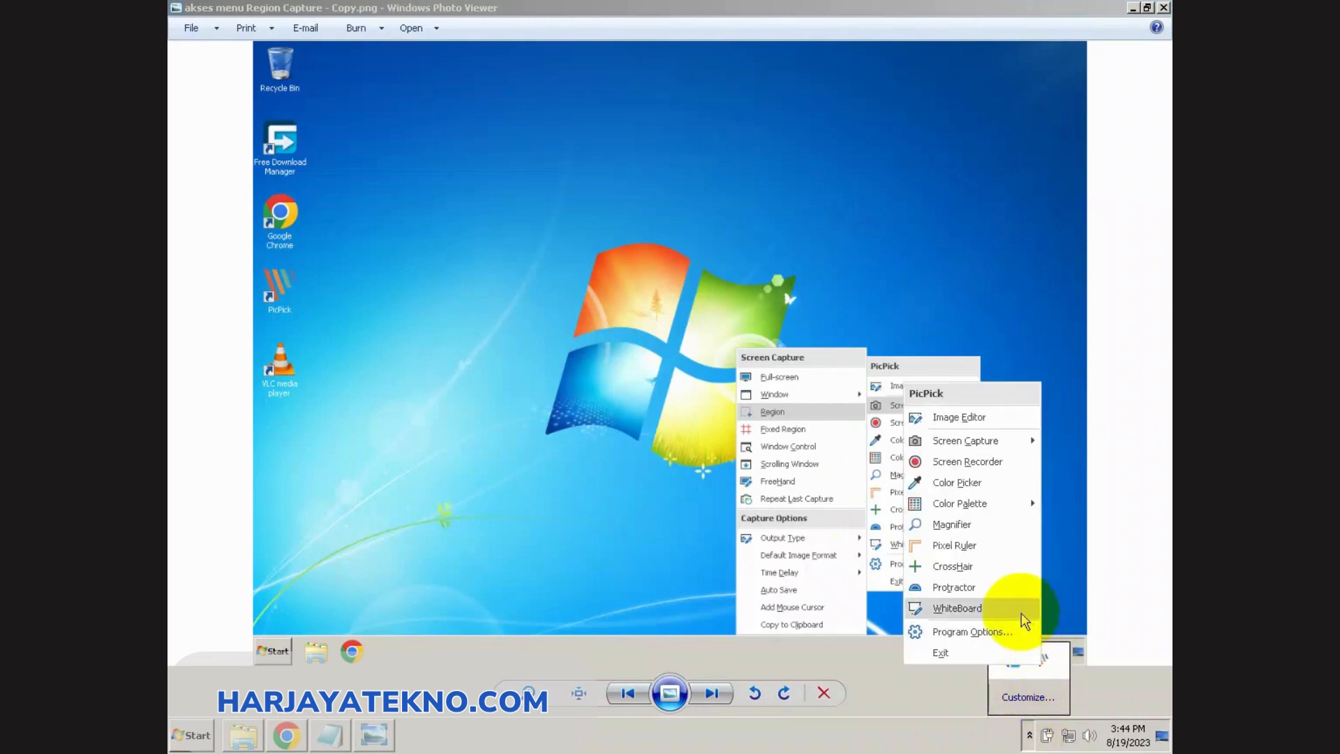
left_click(949, 609)
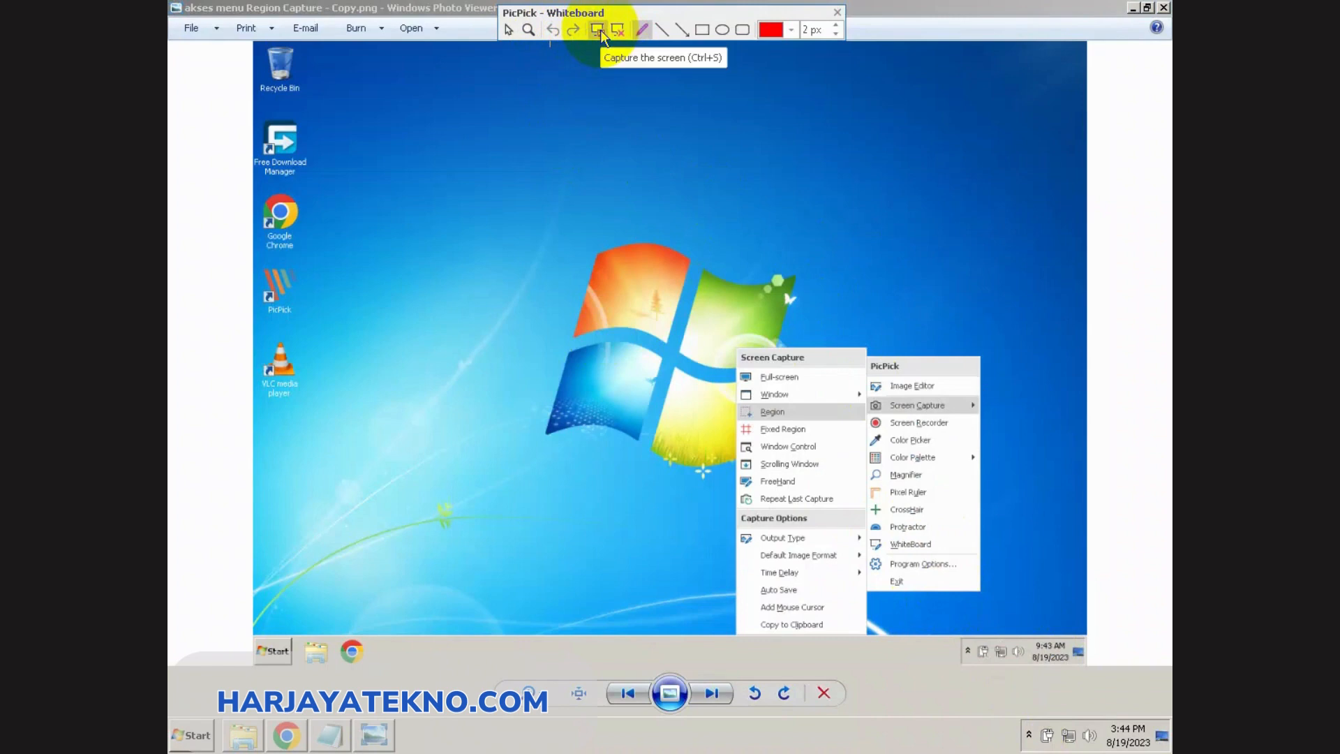
Step: With the freehand pen, draw a line beside the Recycle Bin icon, circle the icon and write "INI" after the line
left_click(641, 31)
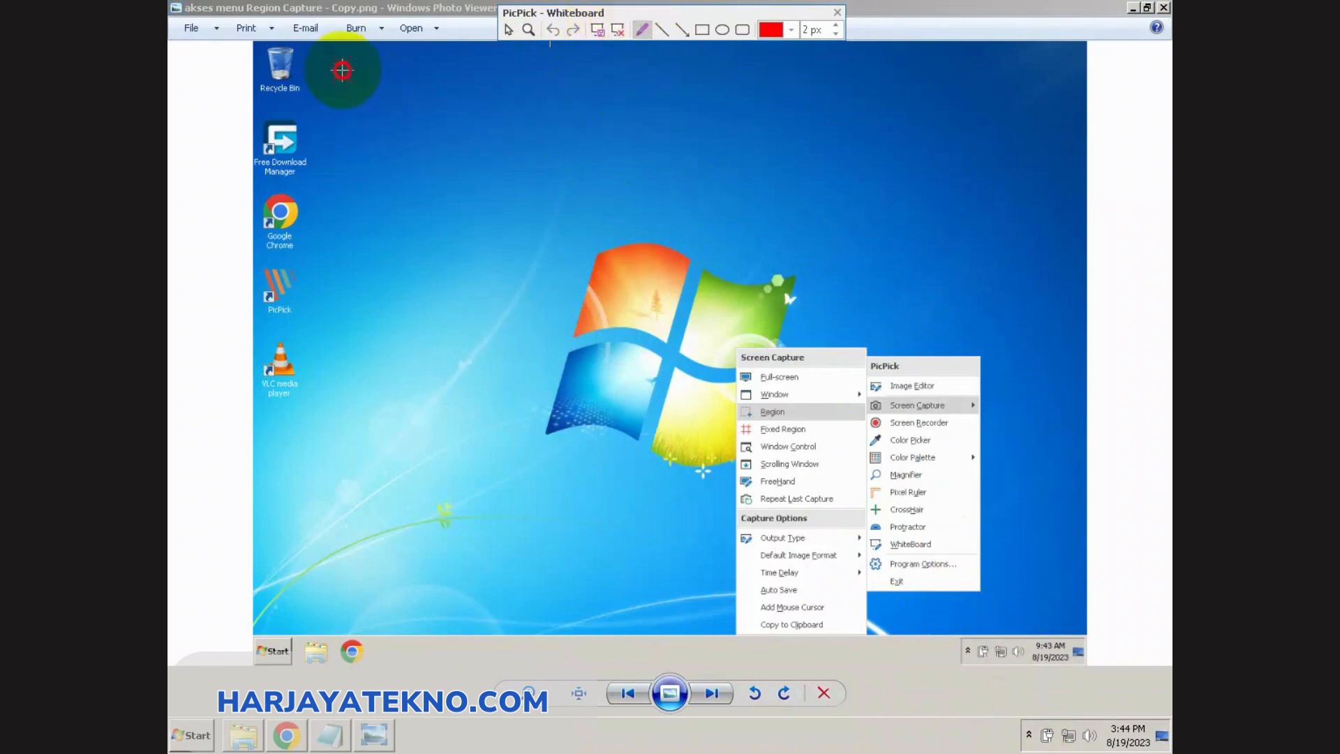
left_click_drag(342, 70, 420, 79)
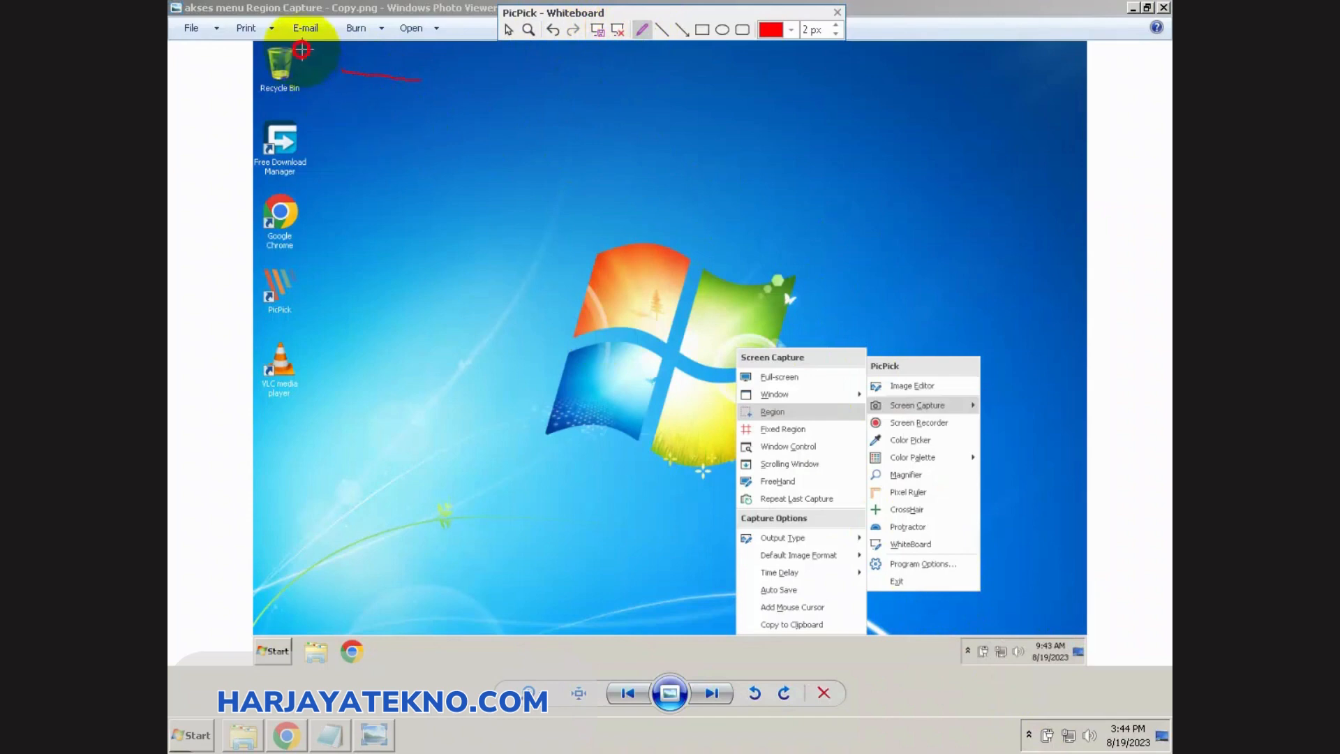
left_click_drag(302, 49, 298, 86)
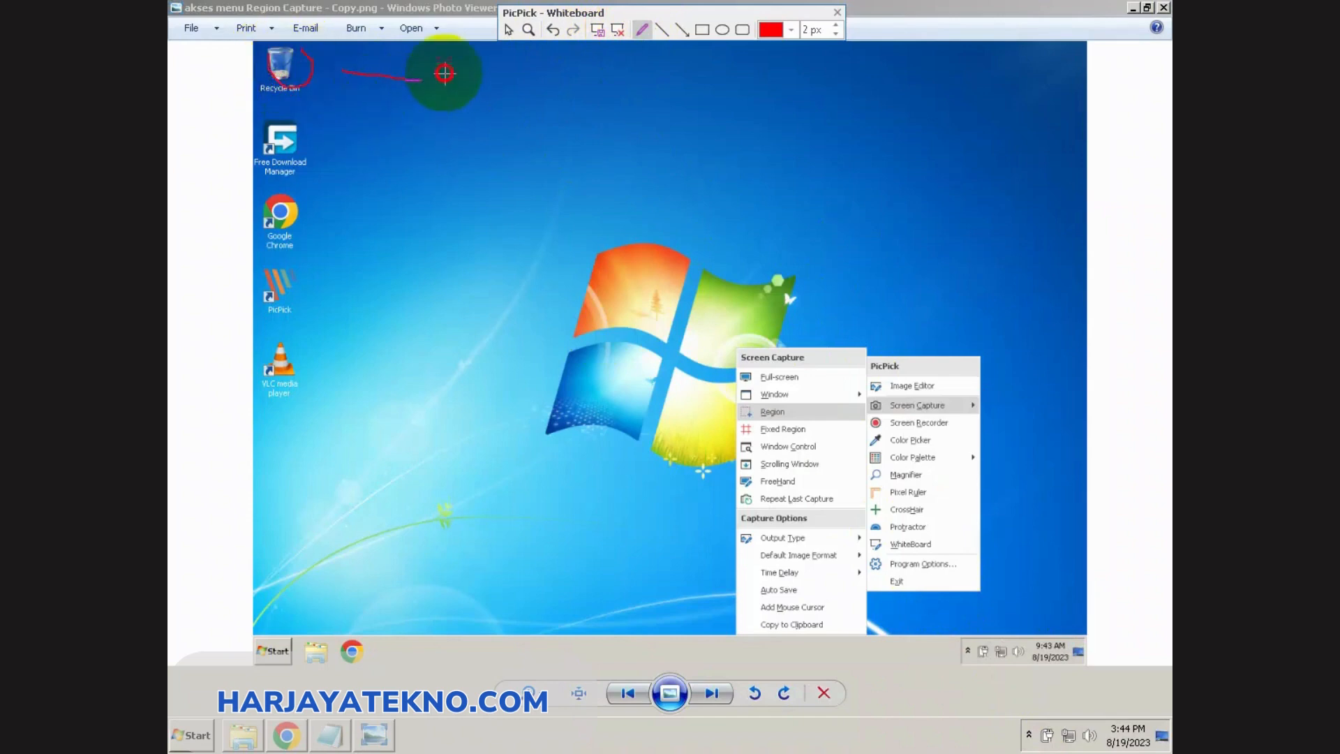
mouse_move(444, 73)
left_mouse_down()
mouse_move(442, 100)
mouse_move(474, 76)
mouse_move(463, 105)
mouse_move(473, 72)
mouse_move(486, 117)
mouse_move(491, 79)
mouse_move(515, 88)
mouse_move(515, 126)
mouse_move(506, 83)
mouse_move(525, 82)
mouse_move(531, 125)
left_mouse_up()
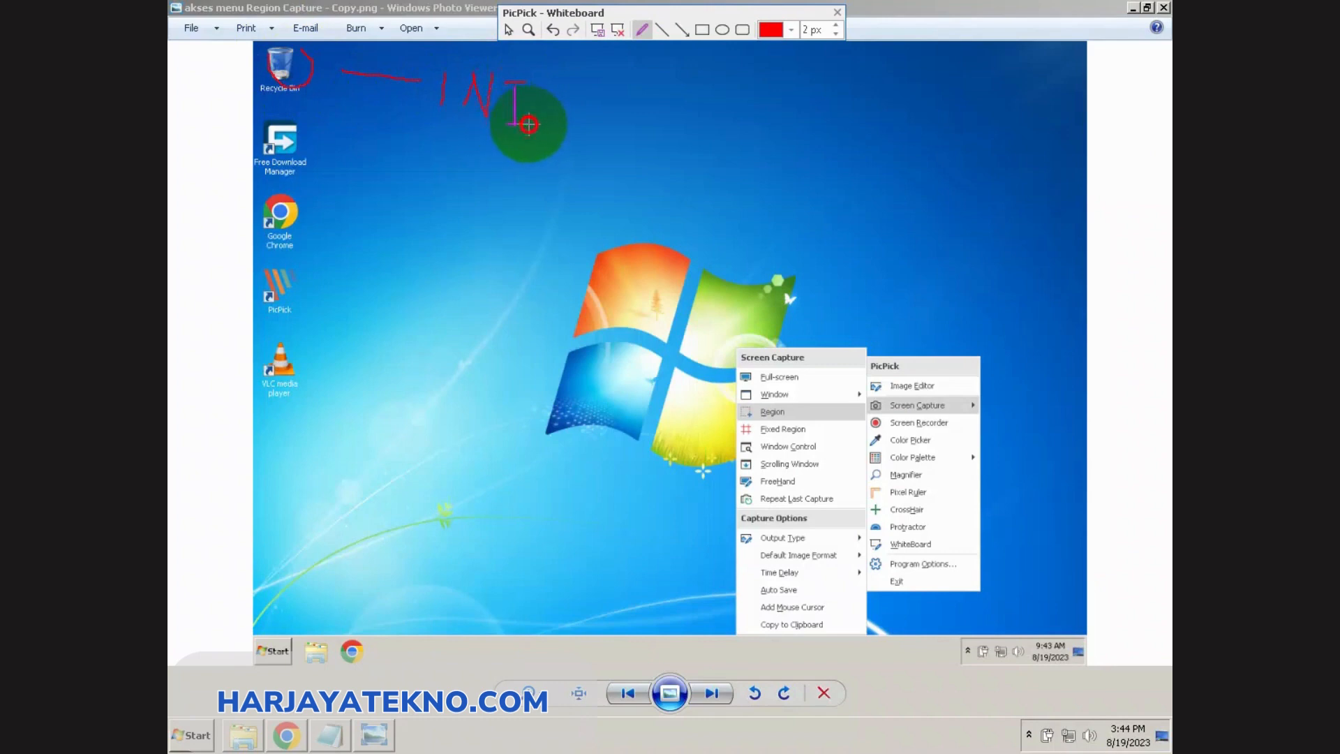
Step: Draw a red arrow pointing down to the pictured PicPick menu and a wide rectangle above the Windows logo
left_click(683, 31)
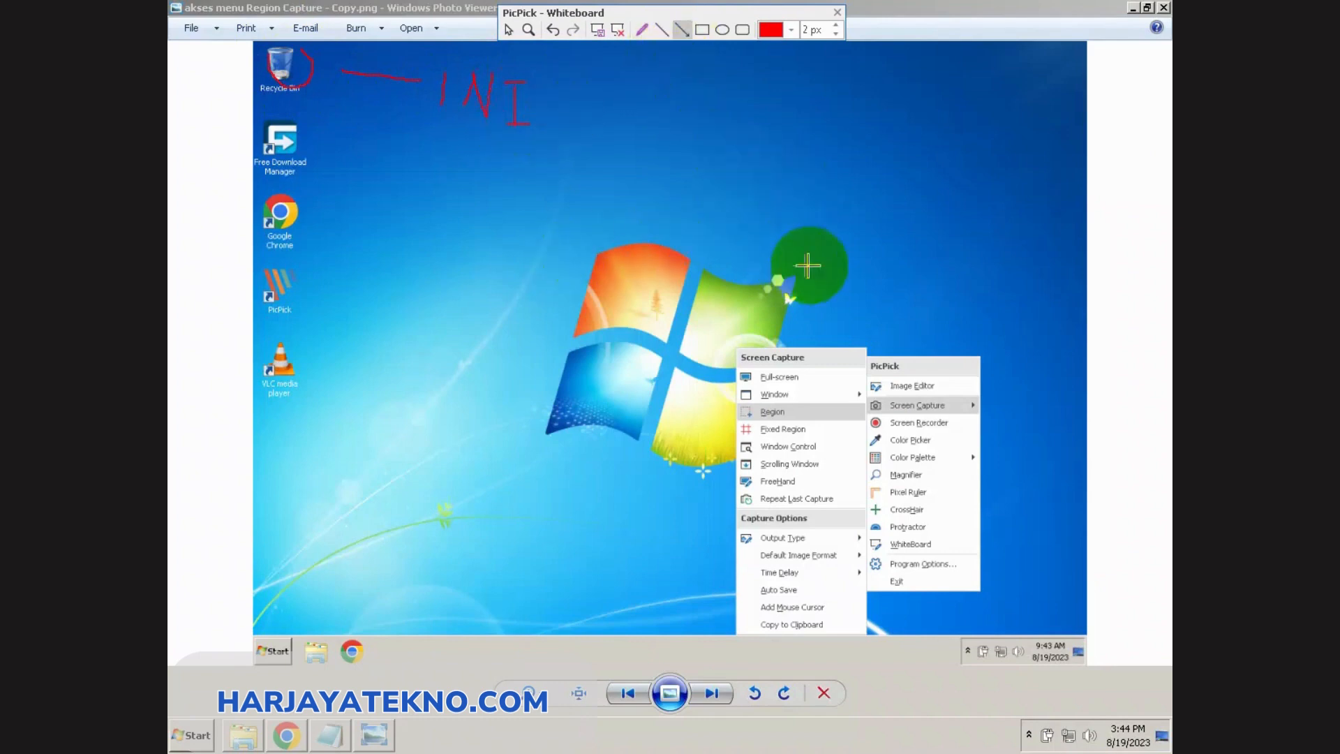
left_click_drag(973, 243, 934, 356)
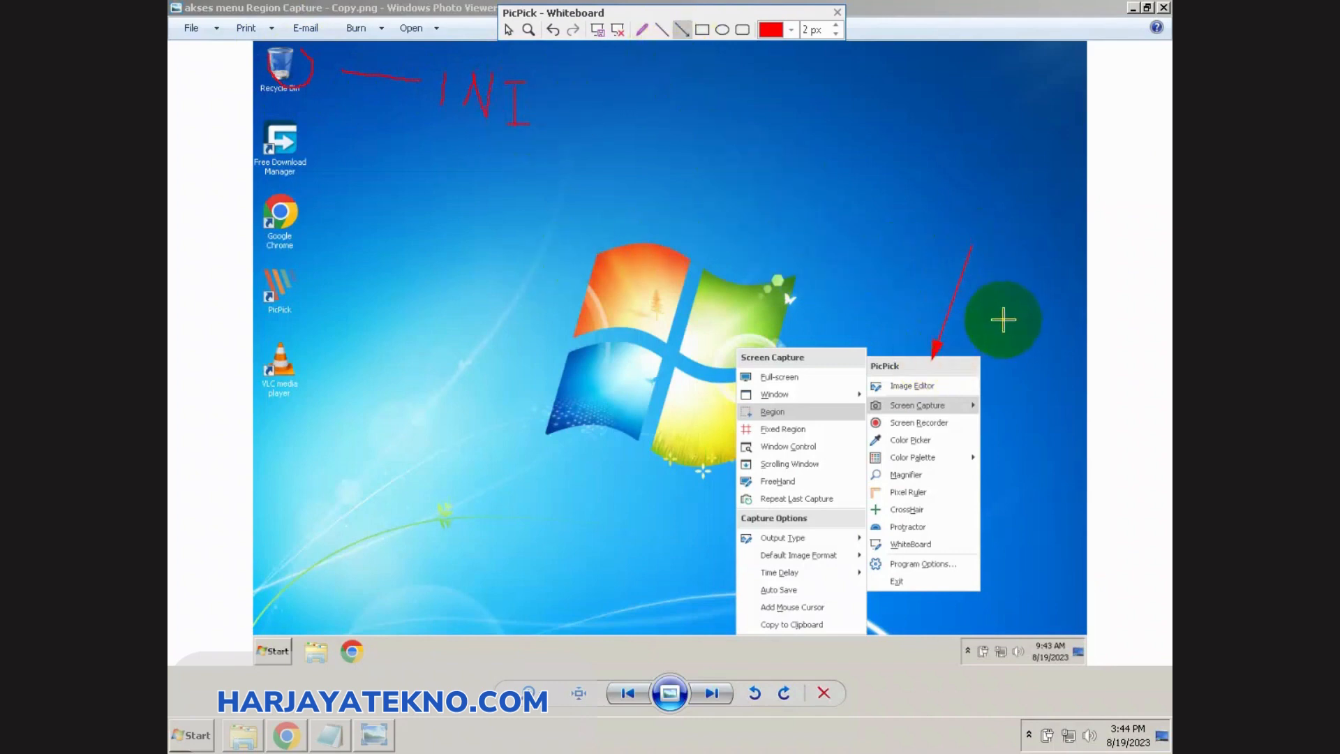
left_click(703, 30)
left_click_drag(689, 89, 876, 136)
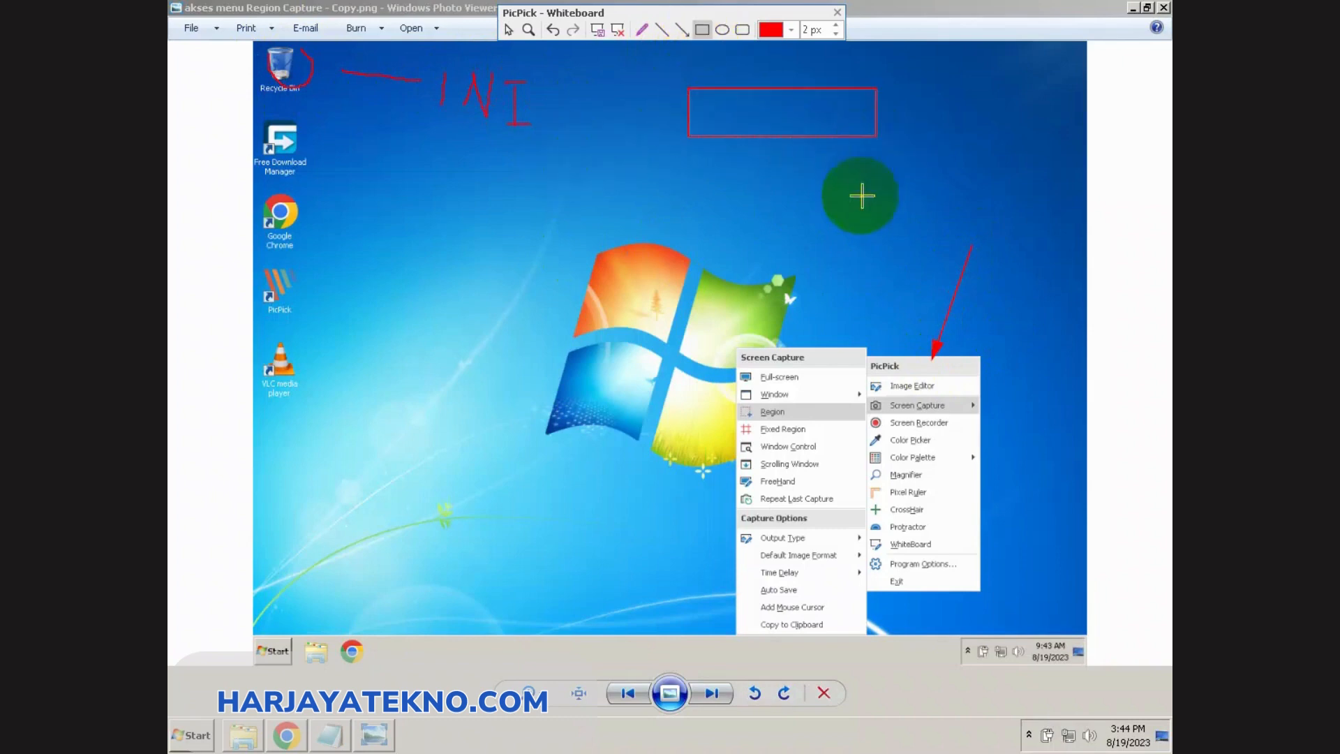
Step: Draw an ellipse around the Google Chrome icon and a rounded rectangle around the VLC media player icon
left_click(722, 30)
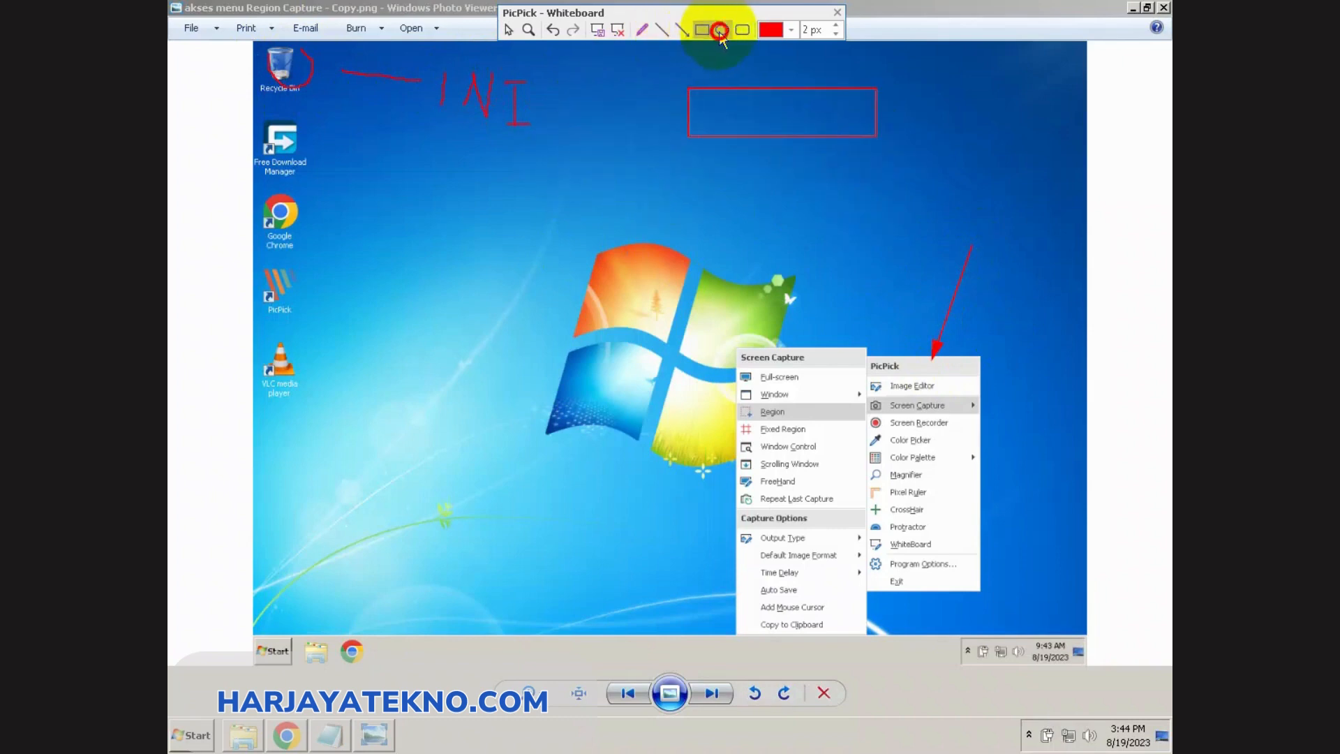
left_click_drag(230, 180, 338, 250)
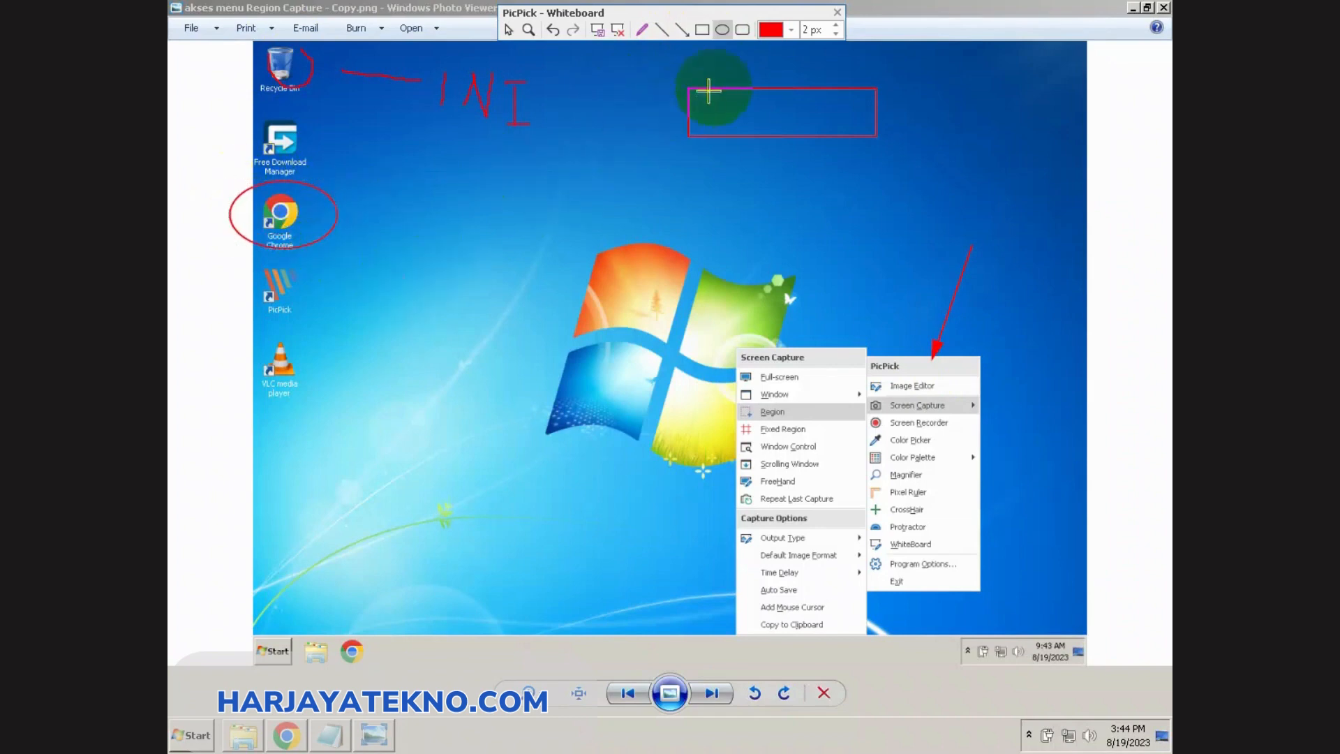
left_click(742, 29)
left_click_drag(194, 303, 358, 396)
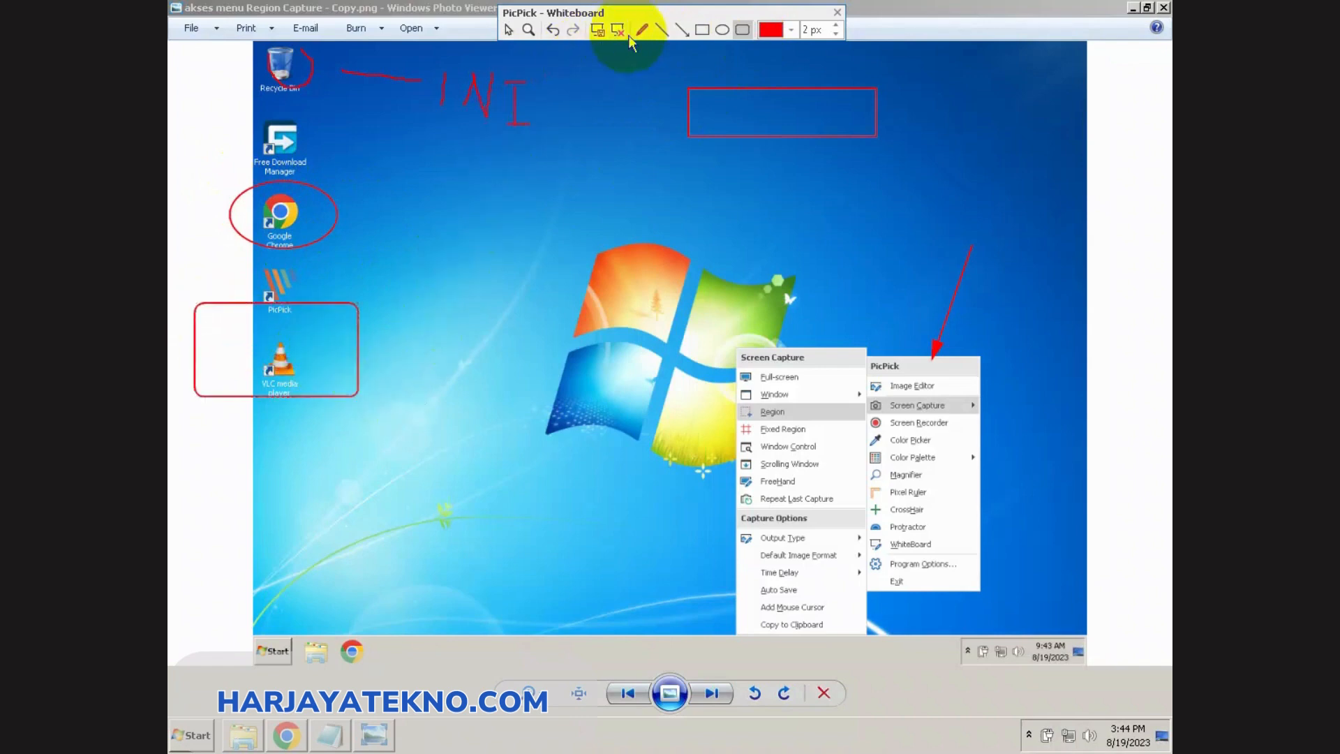
Step: Connect the Chrome ellipse to the rounded rectangle with a straight line, and undo an extra slanted line drawn beside them
left_click(661, 32)
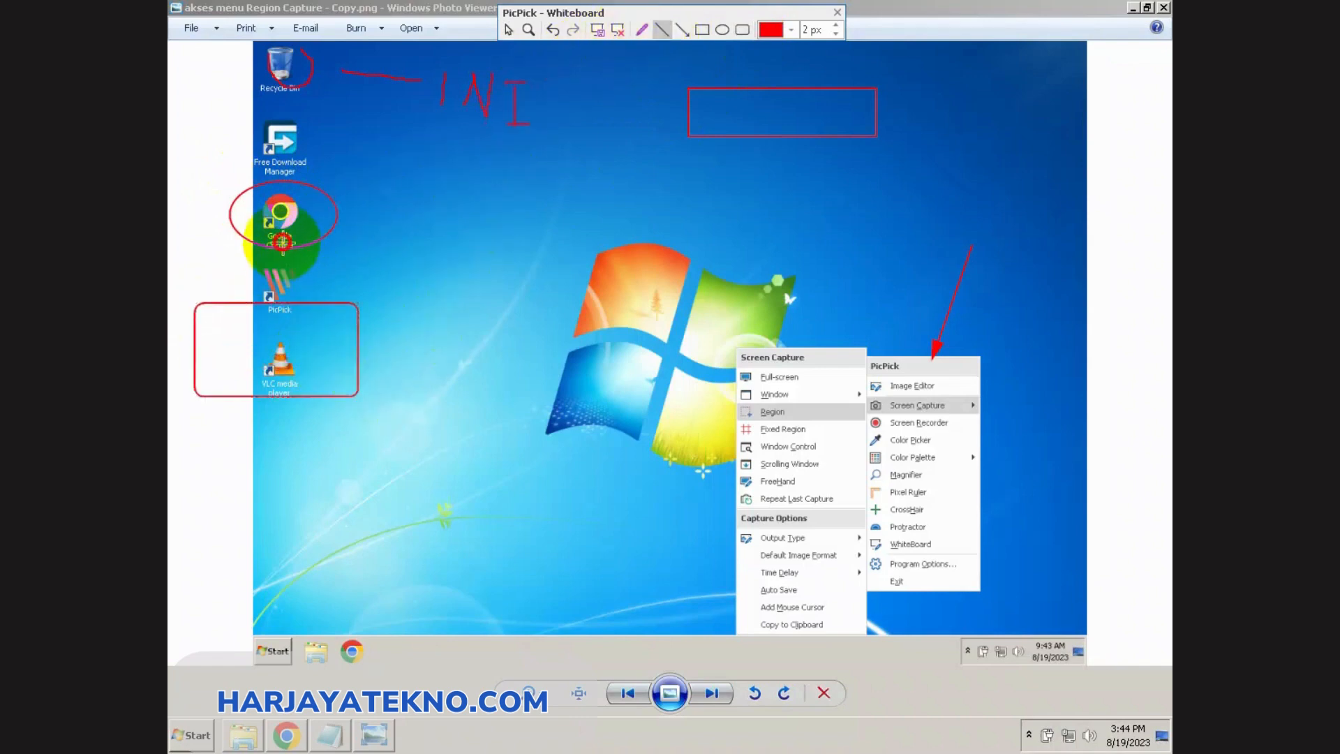
left_click_drag(282, 242, 280, 299)
left_click_drag(395, 275, 420, 196)
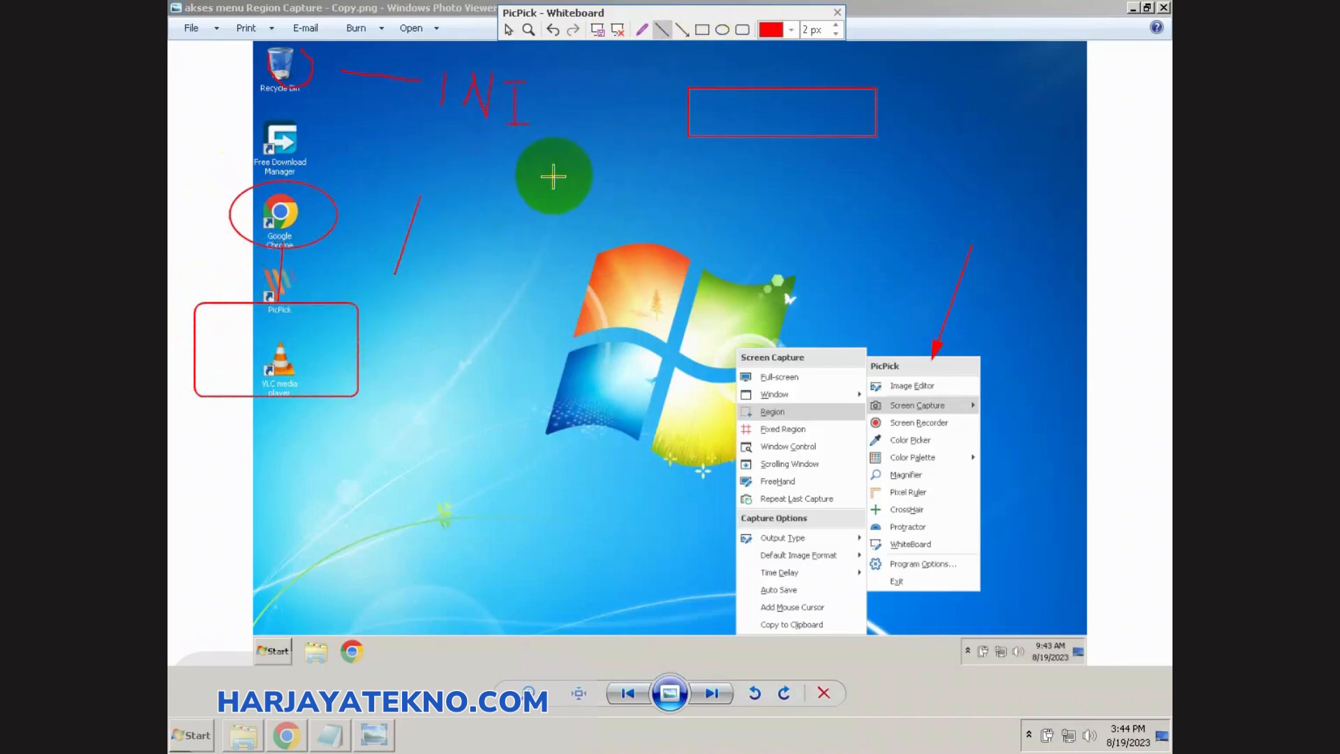
left_click(553, 29)
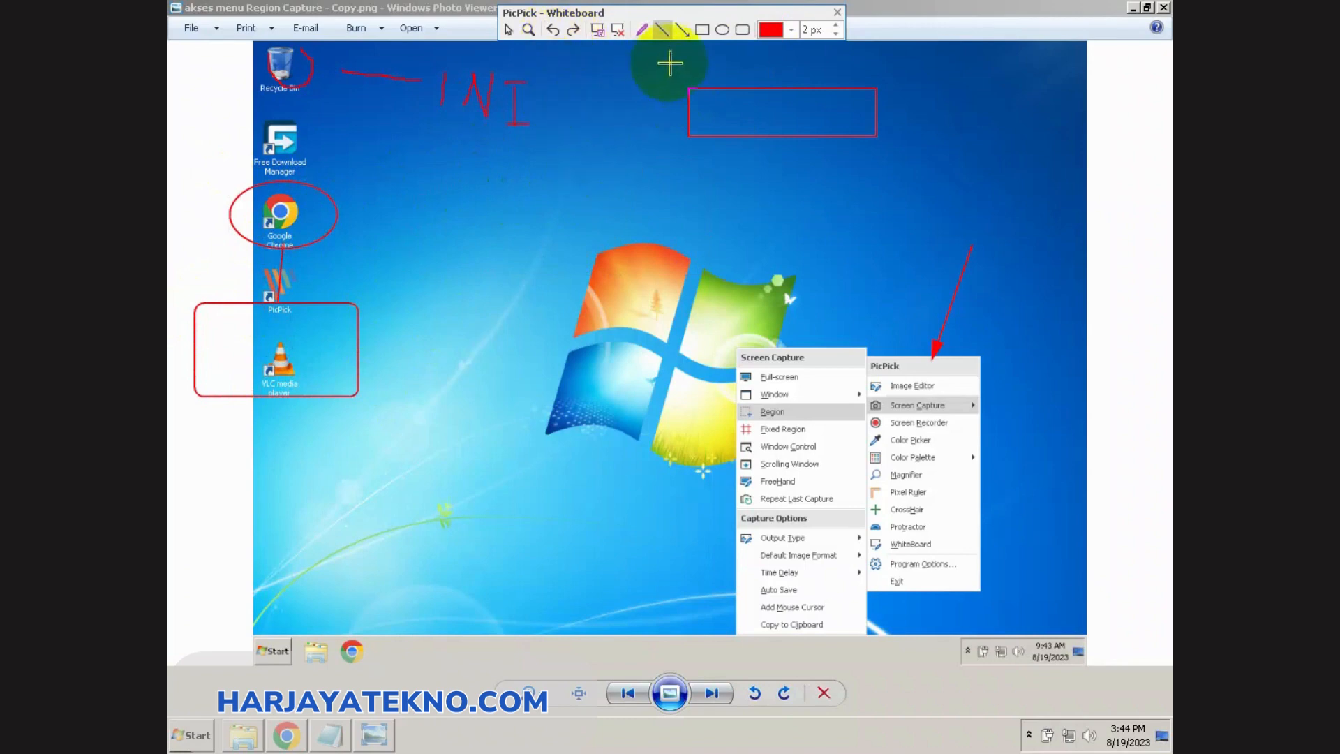
Step: Draw a rectangle between the Chrome ellipse and the Windows logo, and connect it to the ellipse with a straight line
left_click(702, 30)
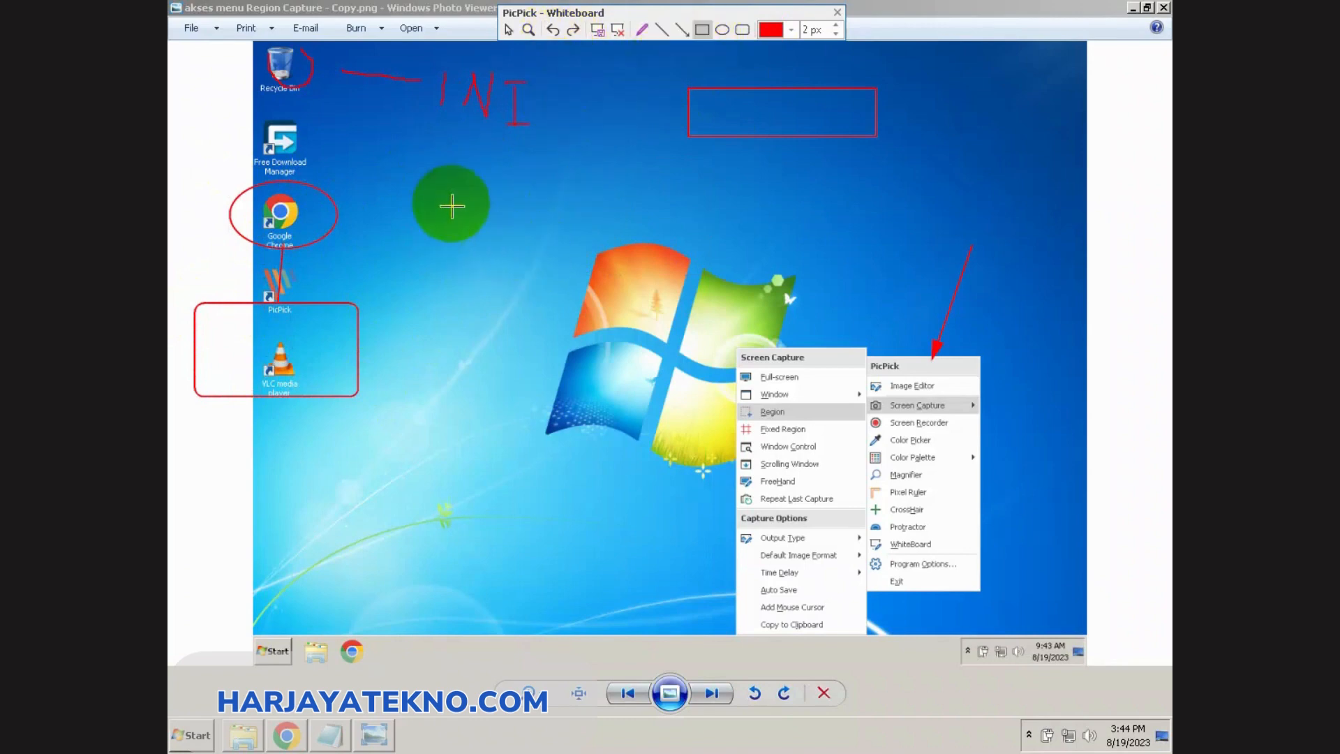
left_click_drag(452, 201, 615, 265)
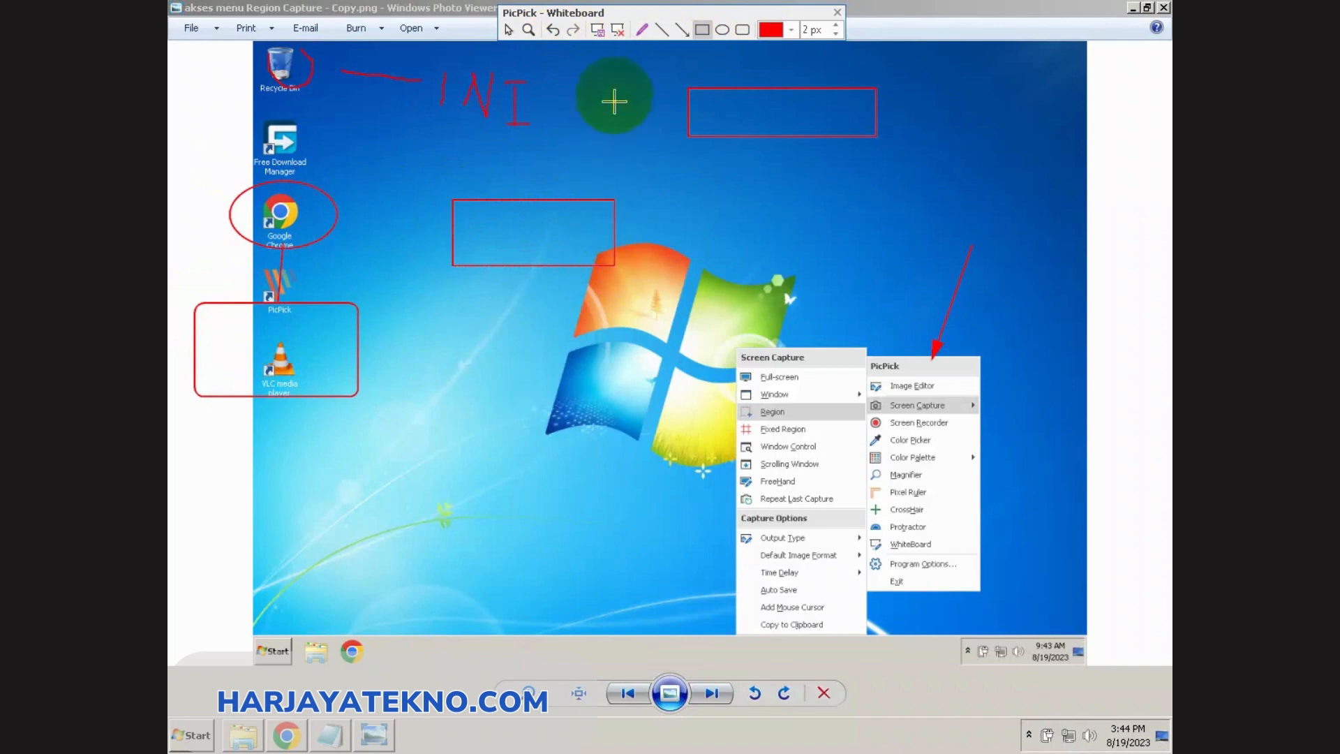
left_click(659, 32)
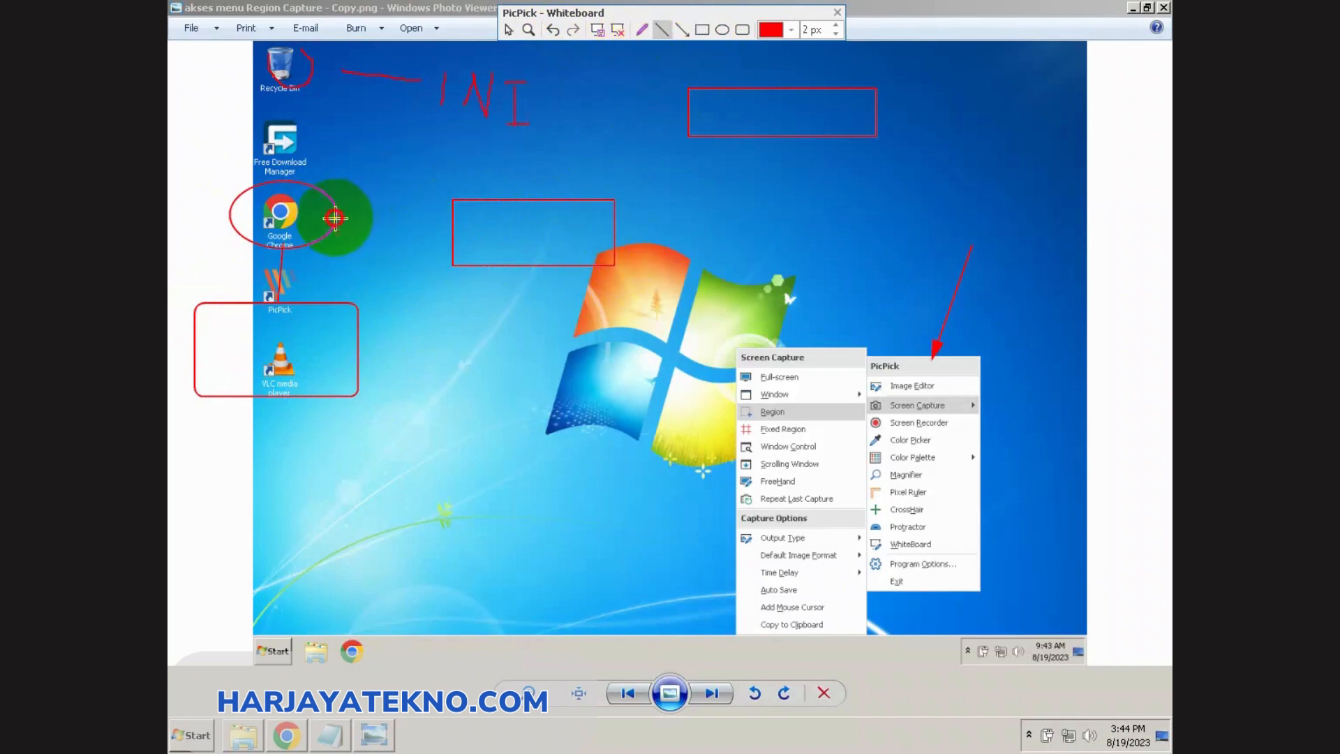
left_click_drag(336, 218, 454, 229)
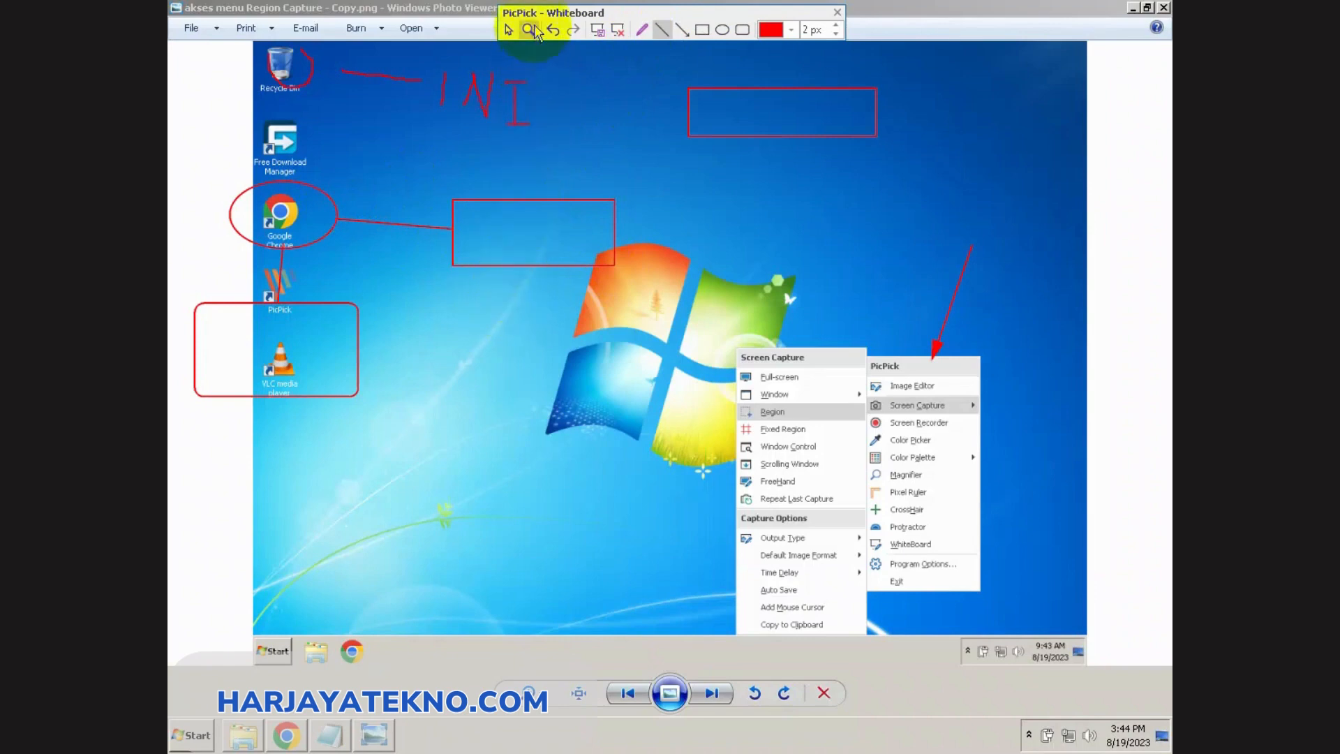
Step: Magnify the whiteboard twice near the Chrome ellipse and undo the most recent drawings, including the line to the rectangle
left_click(529, 30)
left_click(334, 261)
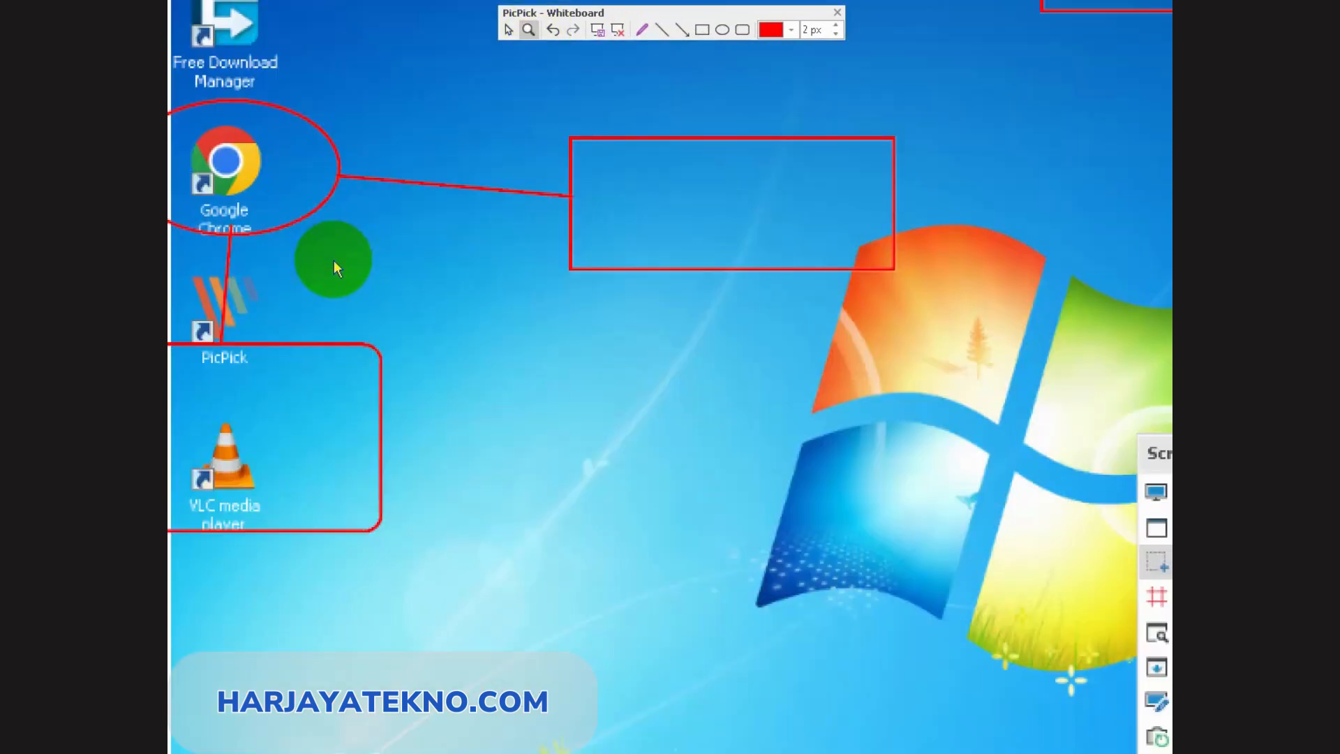
left_click(554, 30)
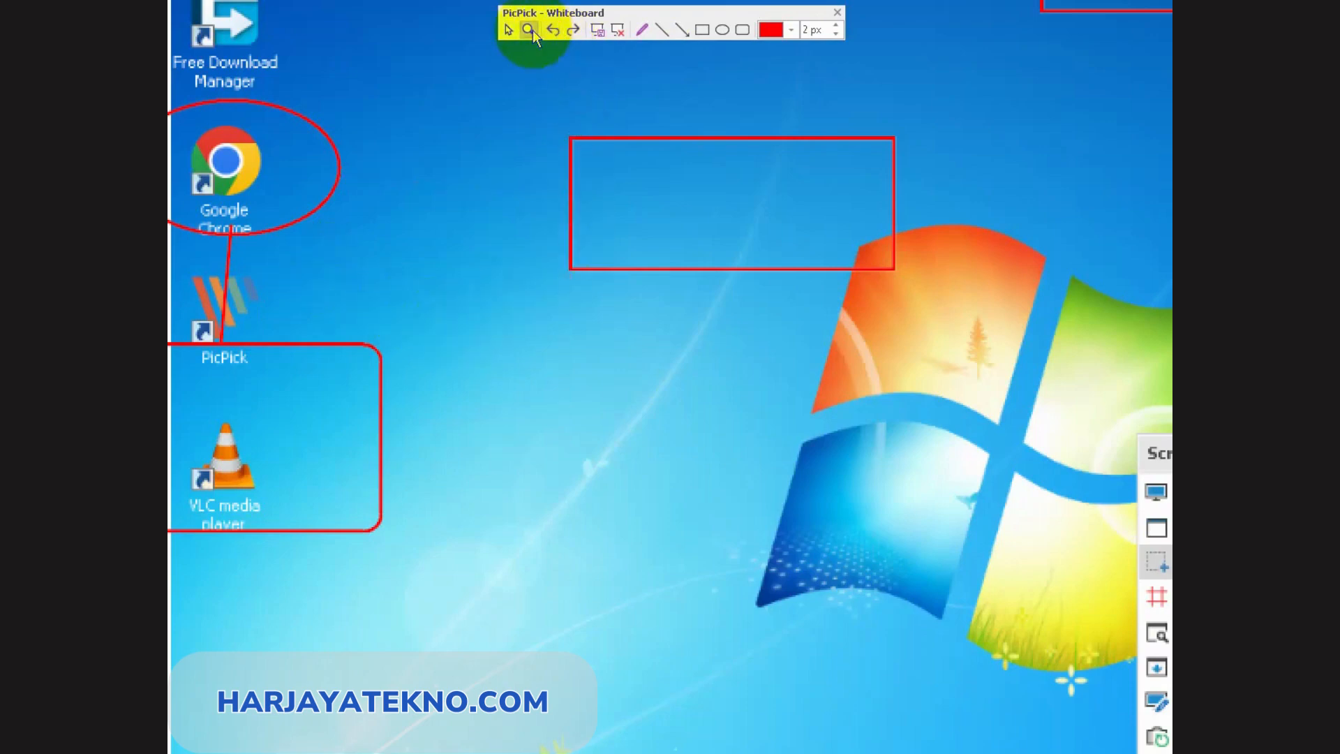
left_click(435, 194)
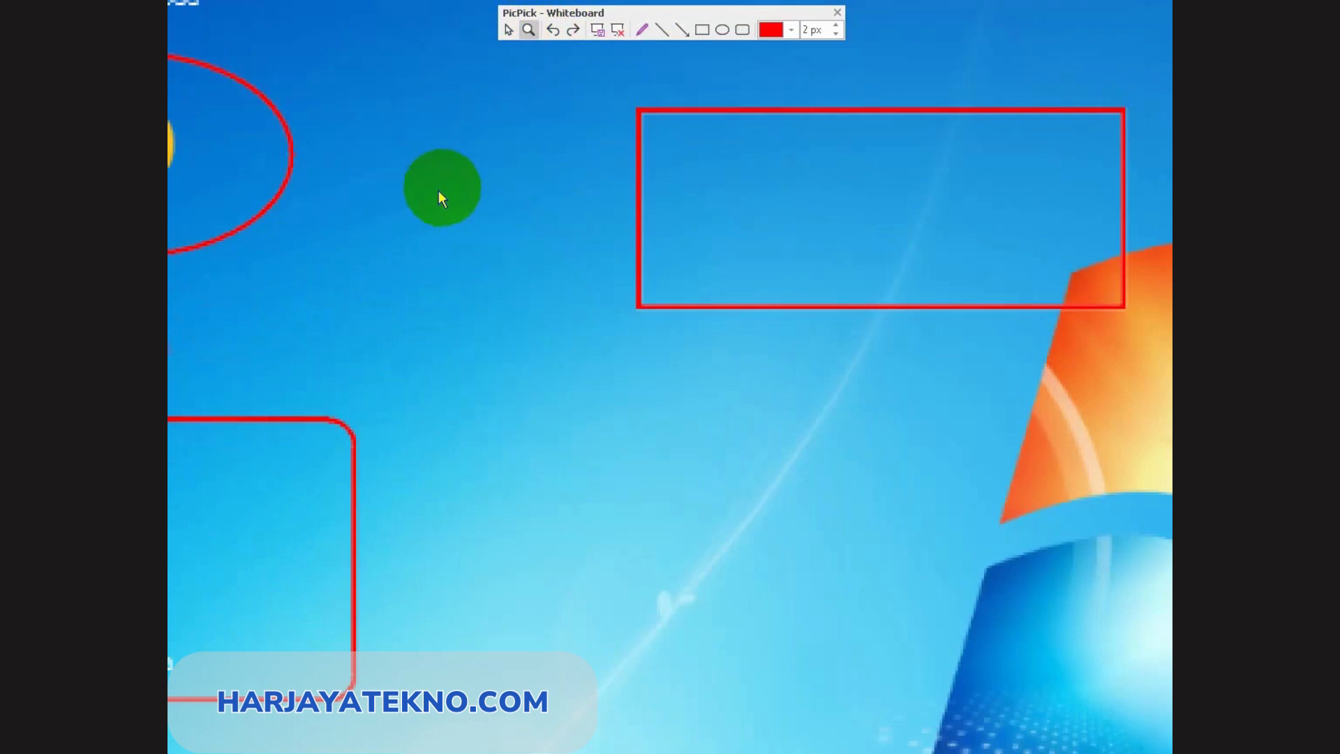
left_click(557, 32)
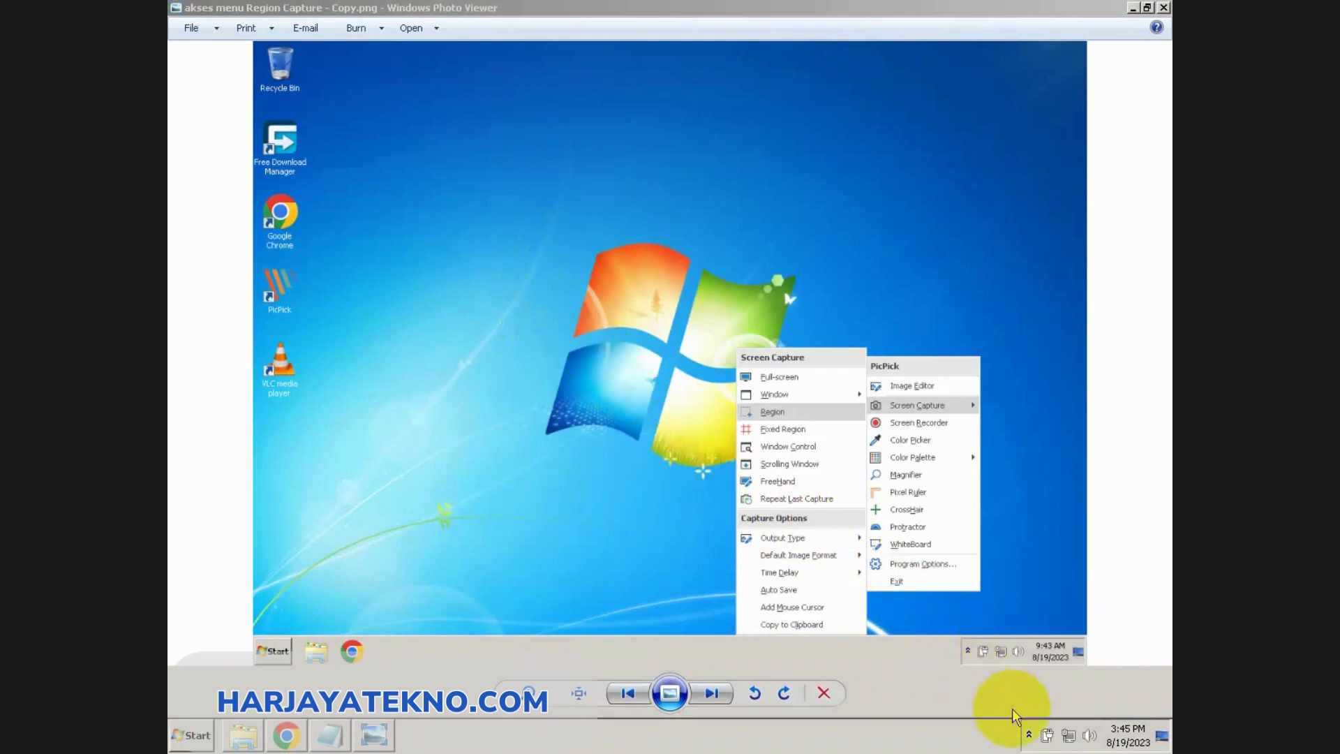
Step: Minimize the photo viewer, file explorer, browser and Notepad windows to show the bare desktop
left_click(1130, 9)
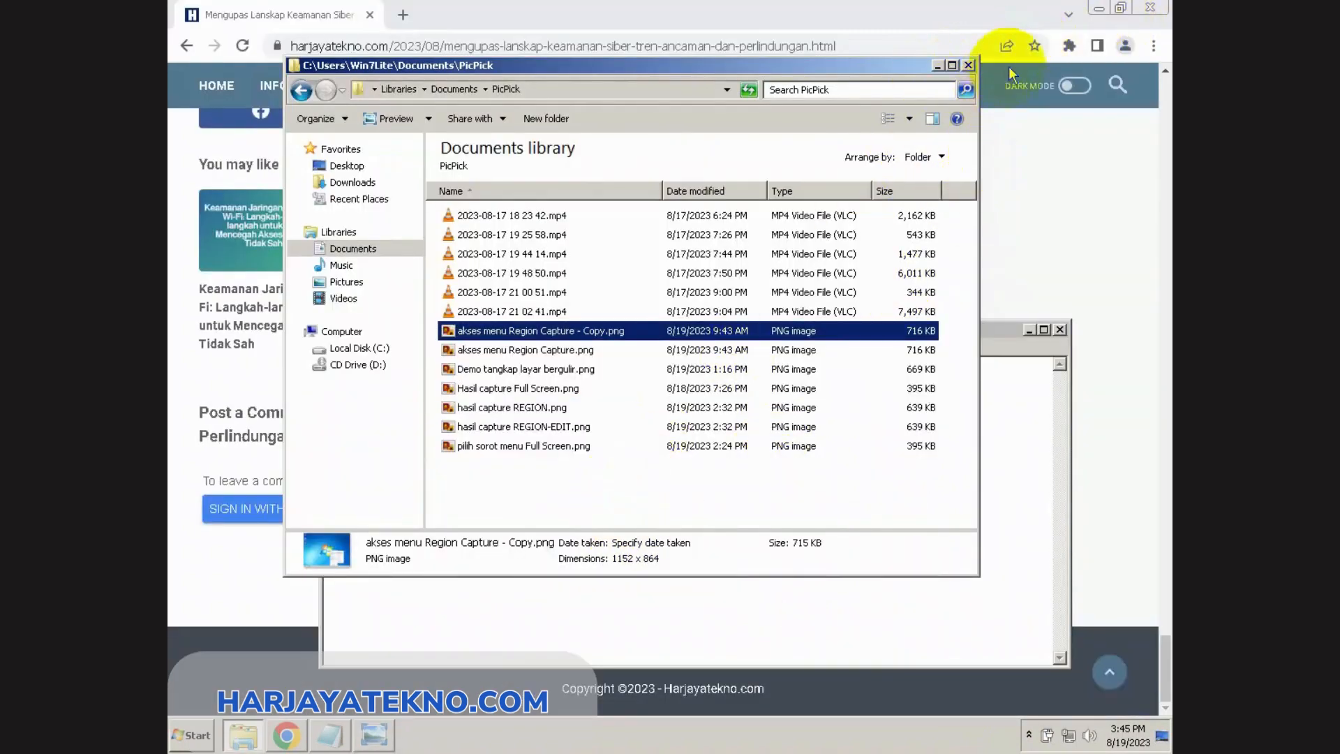
left_click(937, 67)
left_click(1100, 14)
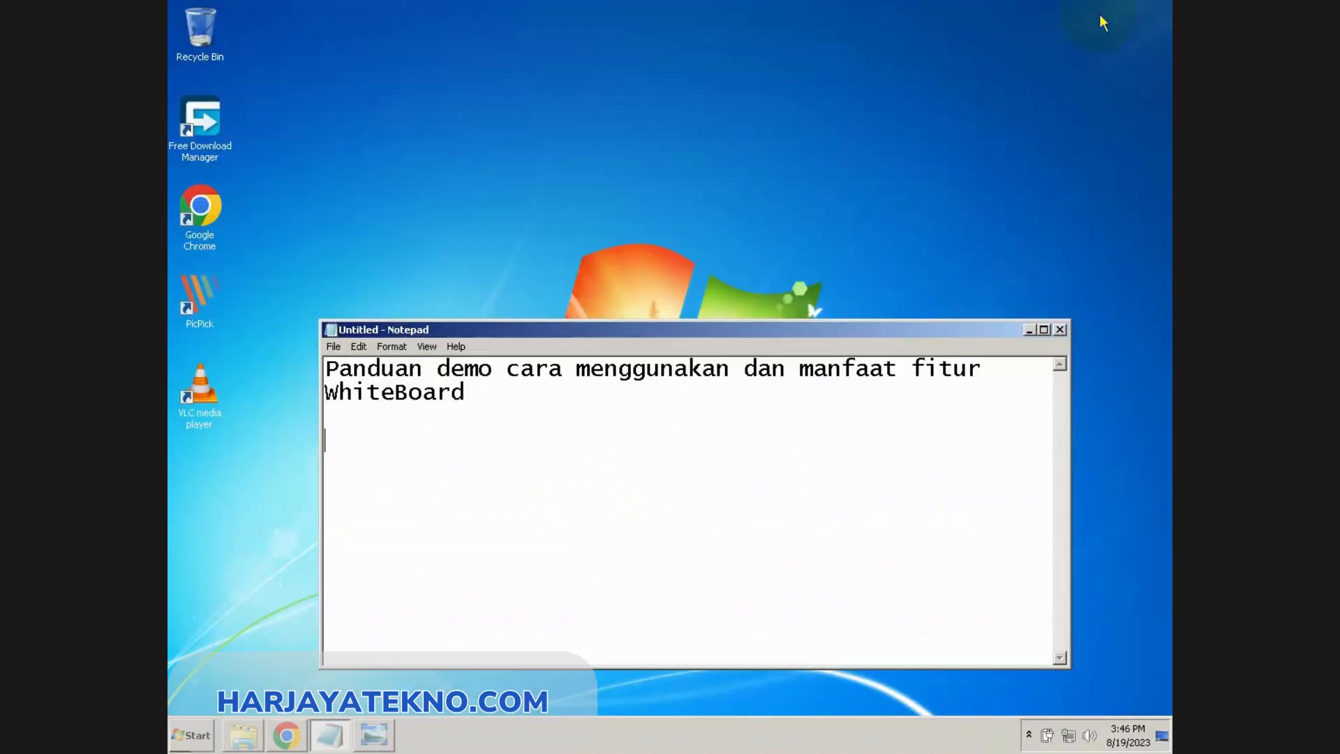
left_click(1029, 330)
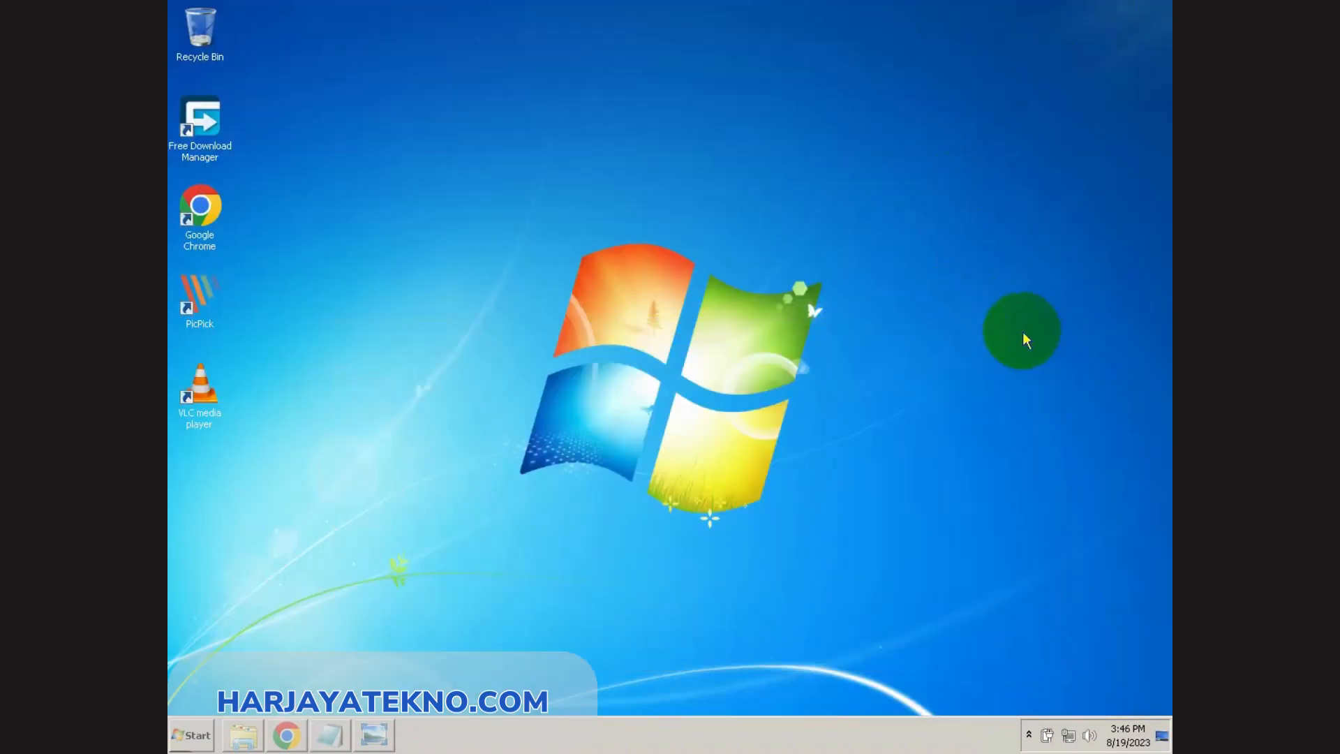
Step: Start PicPick's WhiteBoard over the desktop and draw freehand strokes beside the Recycle Bin and around the Free Download Manager icon
left_click(1029, 736)
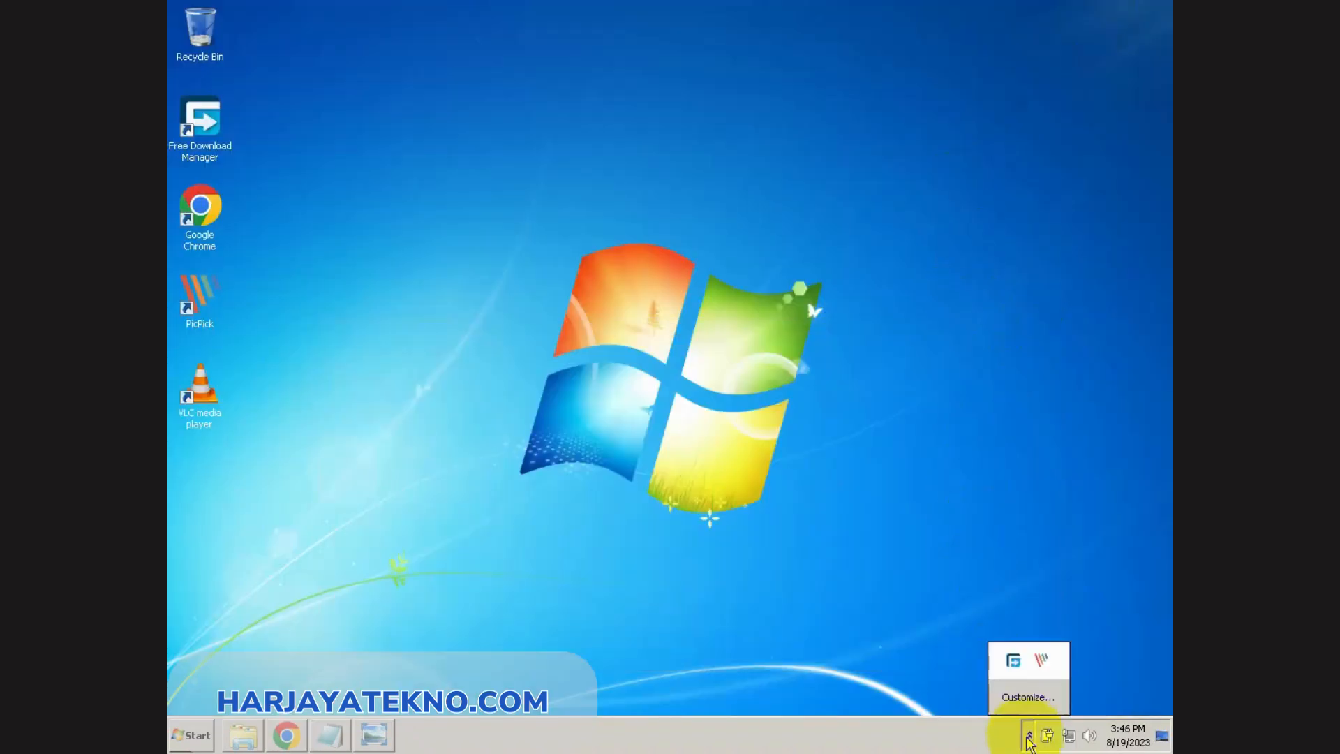
left_click(1044, 666)
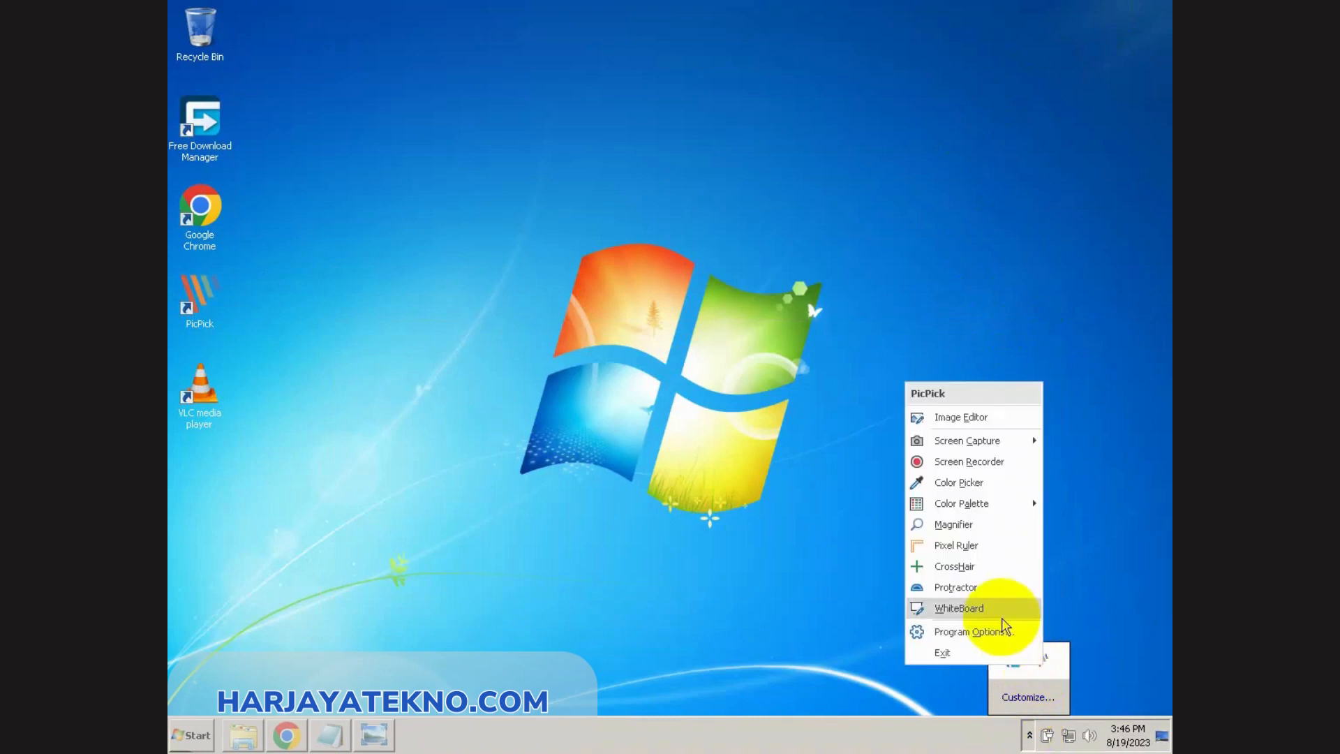
left_click(959, 621)
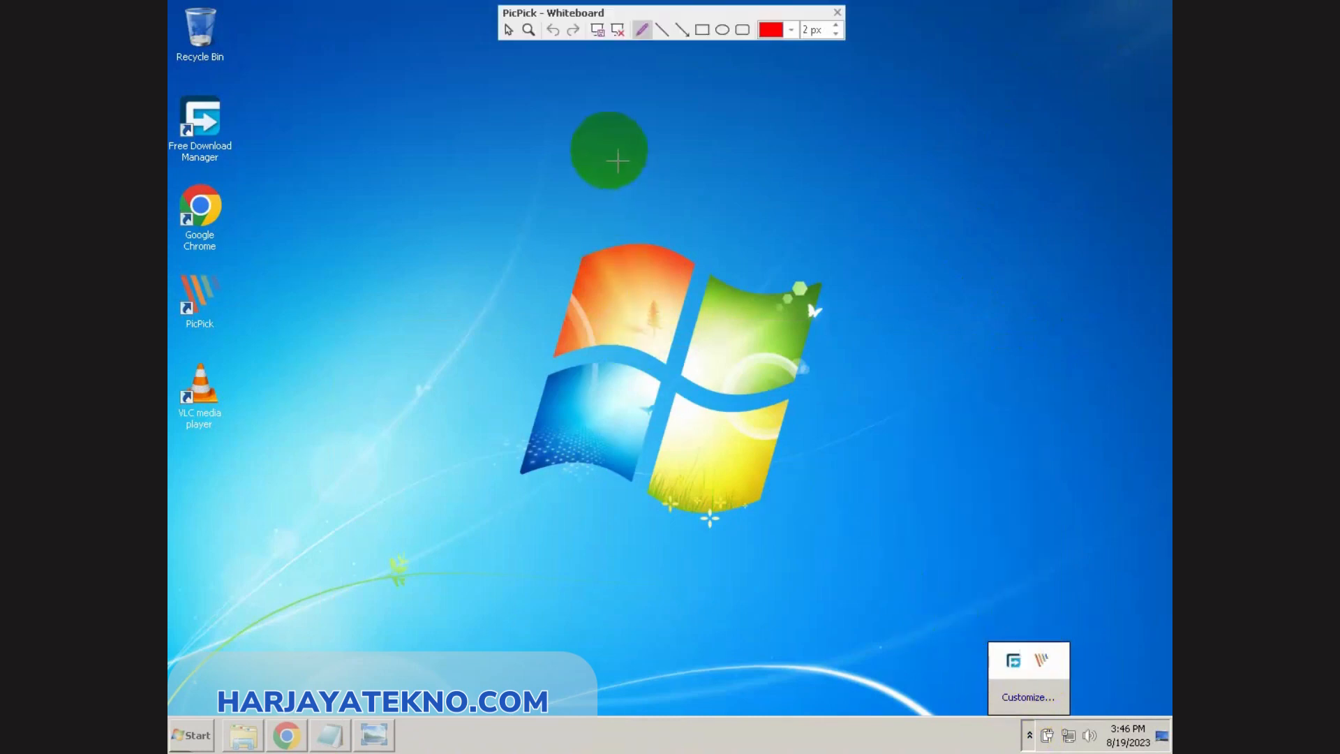
left_click_drag(271, 21, 281, 73)
mouse_move(192, 82)
left_mouse_down()
mouse_move(243, 81)
mouse_move(244, 160)
mouse_move(179, 171)
mouse_move(251, 170)
left_mouse_up()
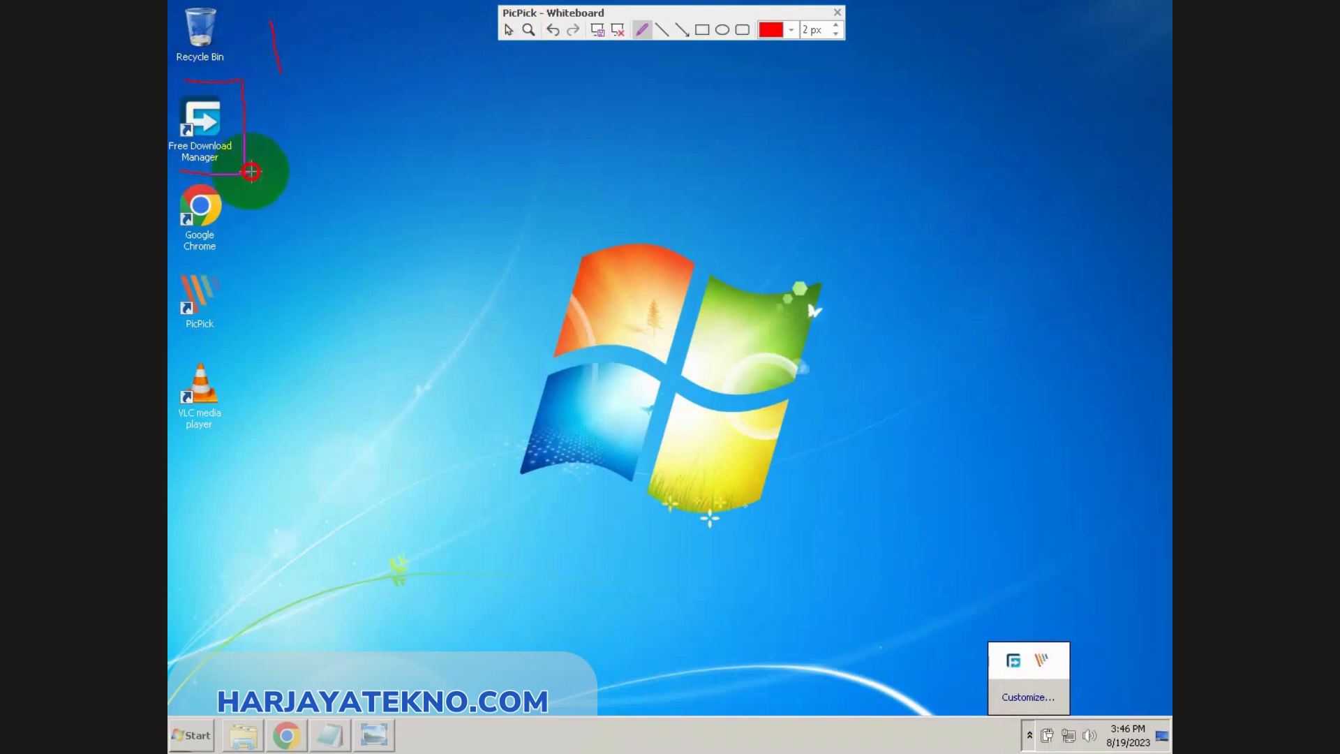
Step: Draw a rectangle above and left of the Windows logo and an ellipse beside it, and connect them with a straight line
left_click(702, 30)
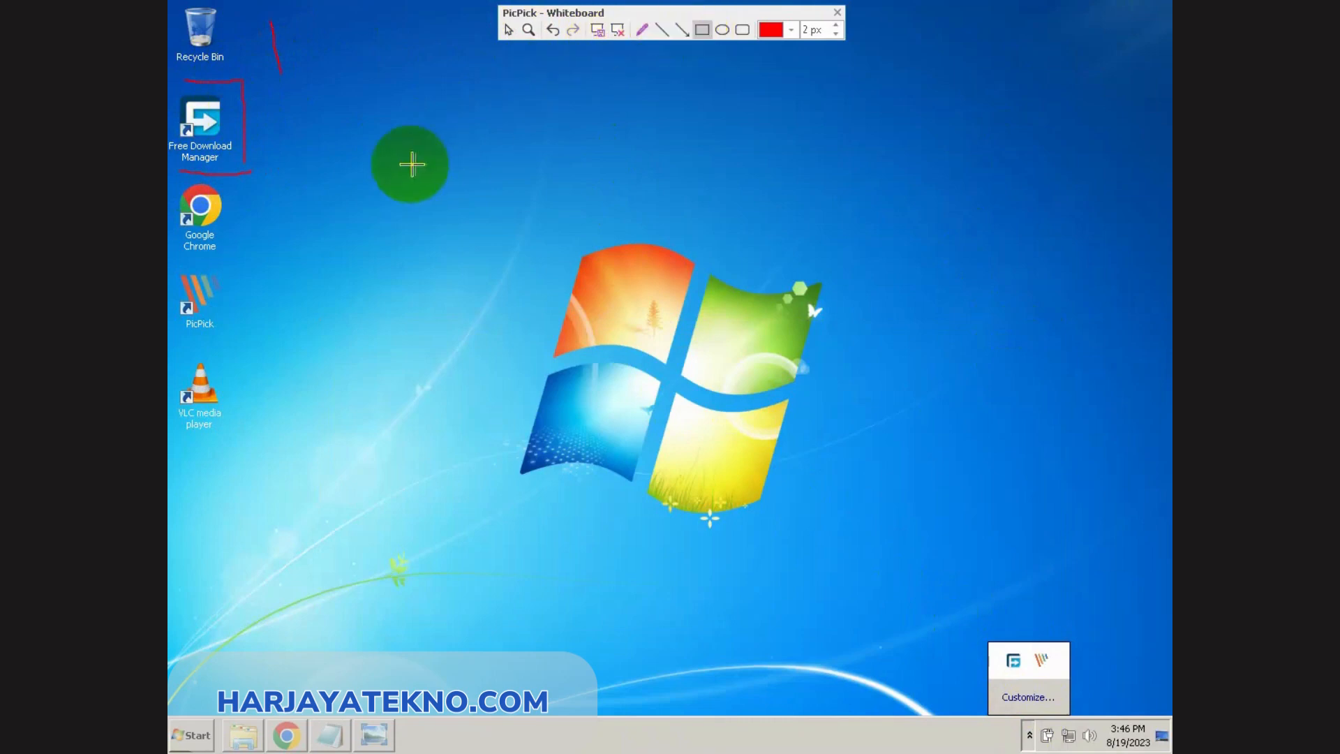
left_click_drag(353, 108, 461, 159)
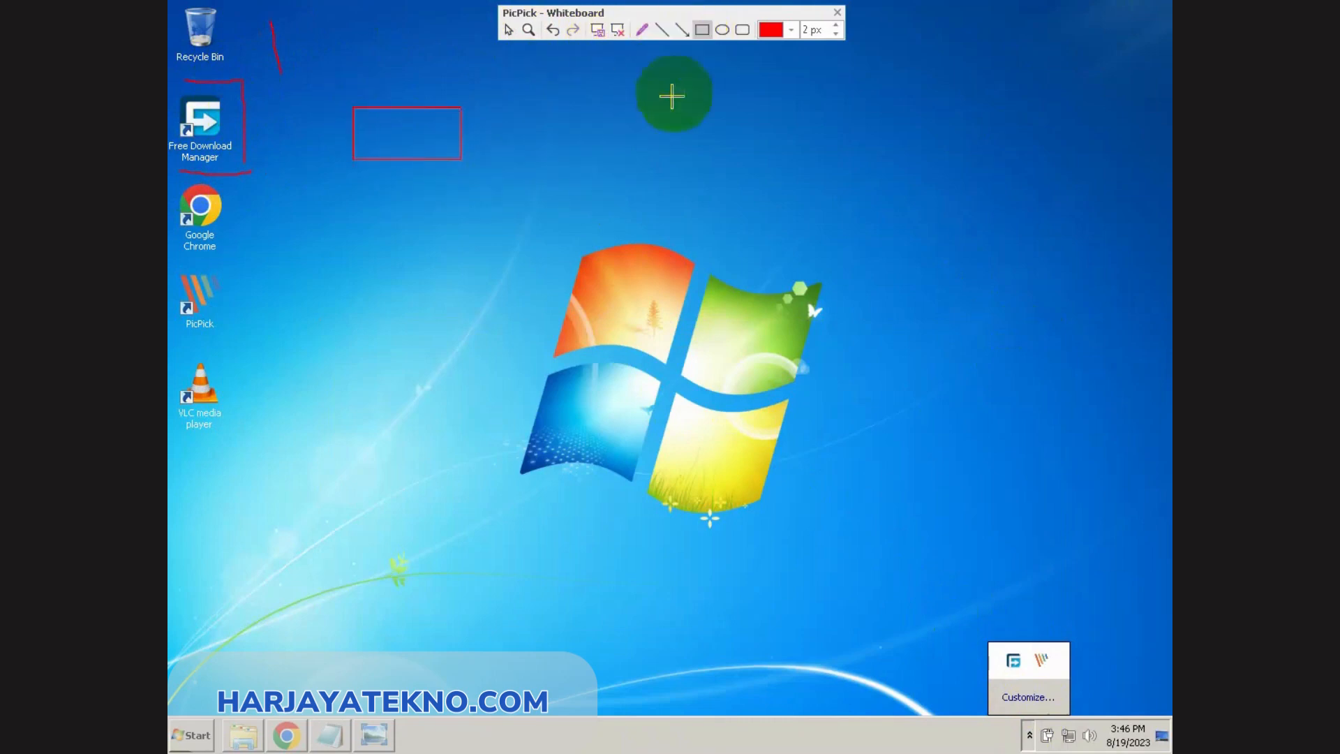
left_click(722, 29)
left_click_drag(588, 99, 740, 159)
left_click(671, 32)
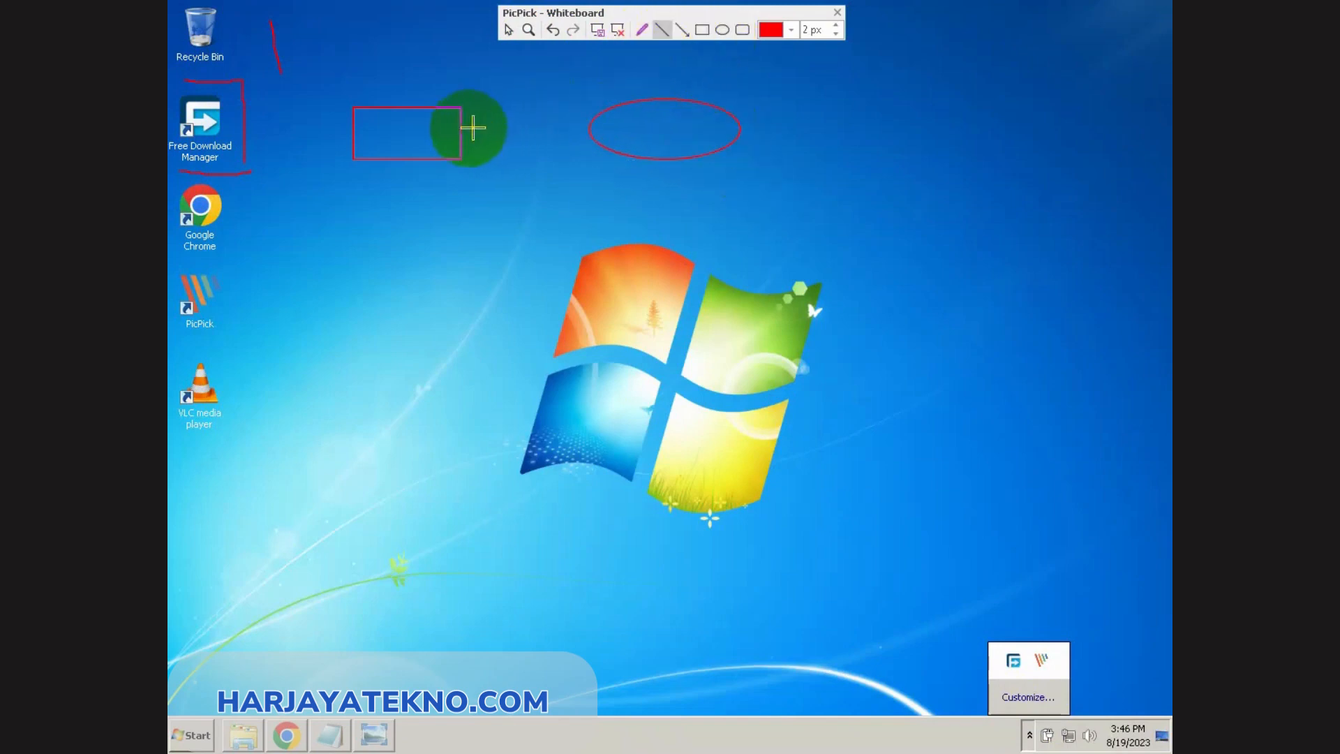
left_click_drag(462, 130, 594, 133)
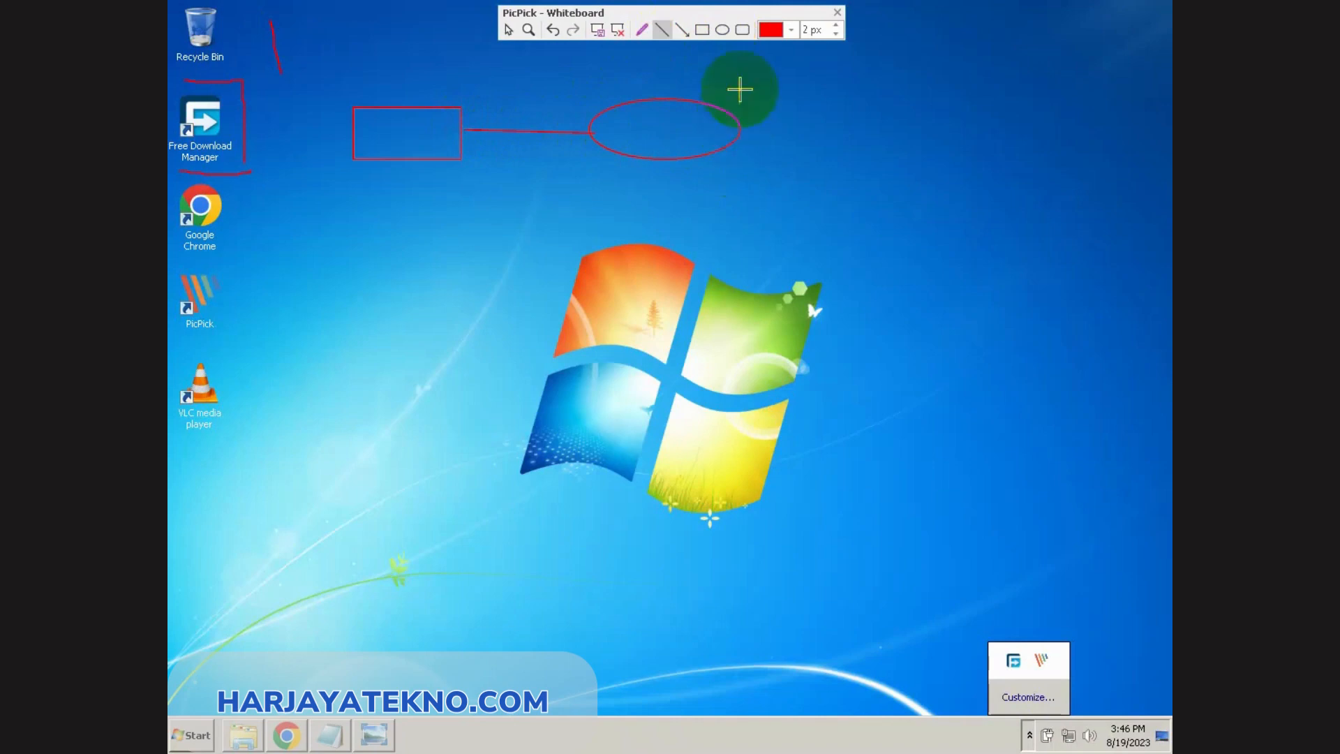
Step: Draw a rounded rectangle below the rectangle and connect the two with a vertical straight line
left_click(743, 31)
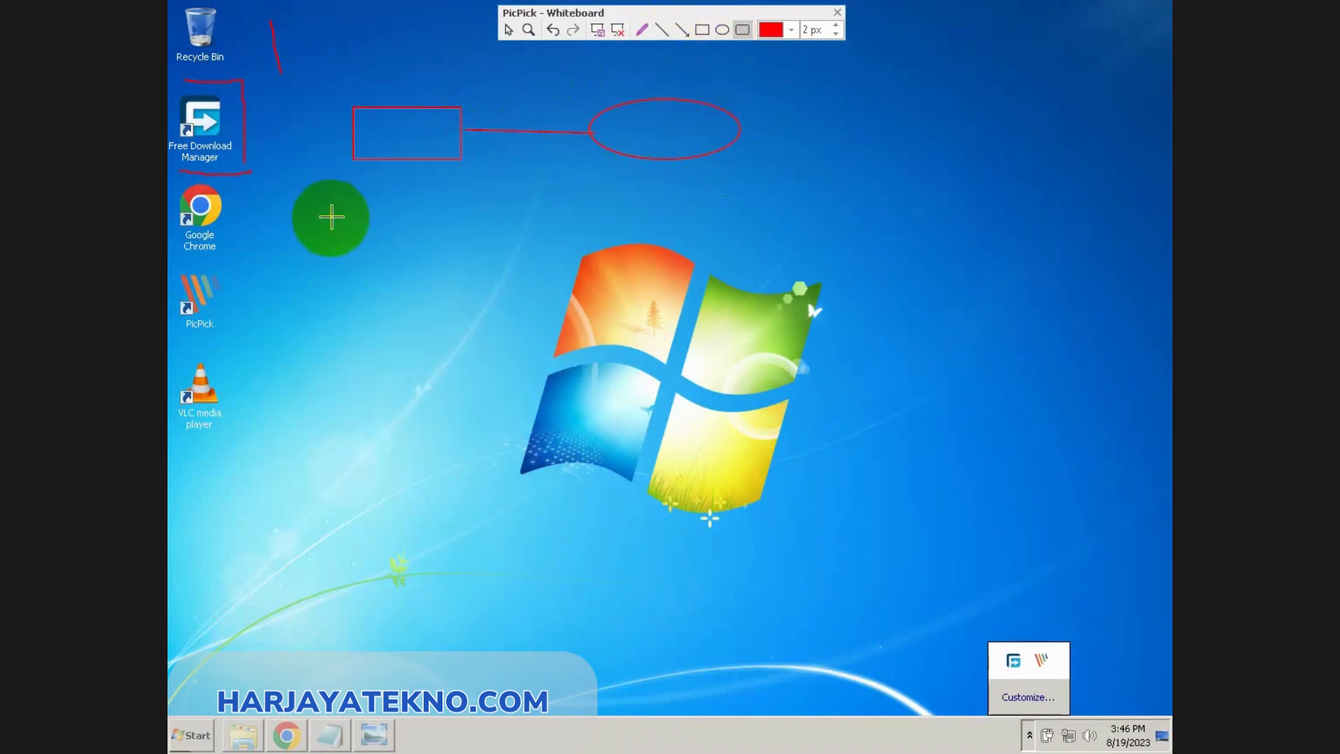
left_click_drag(348, 247, 472, 310)
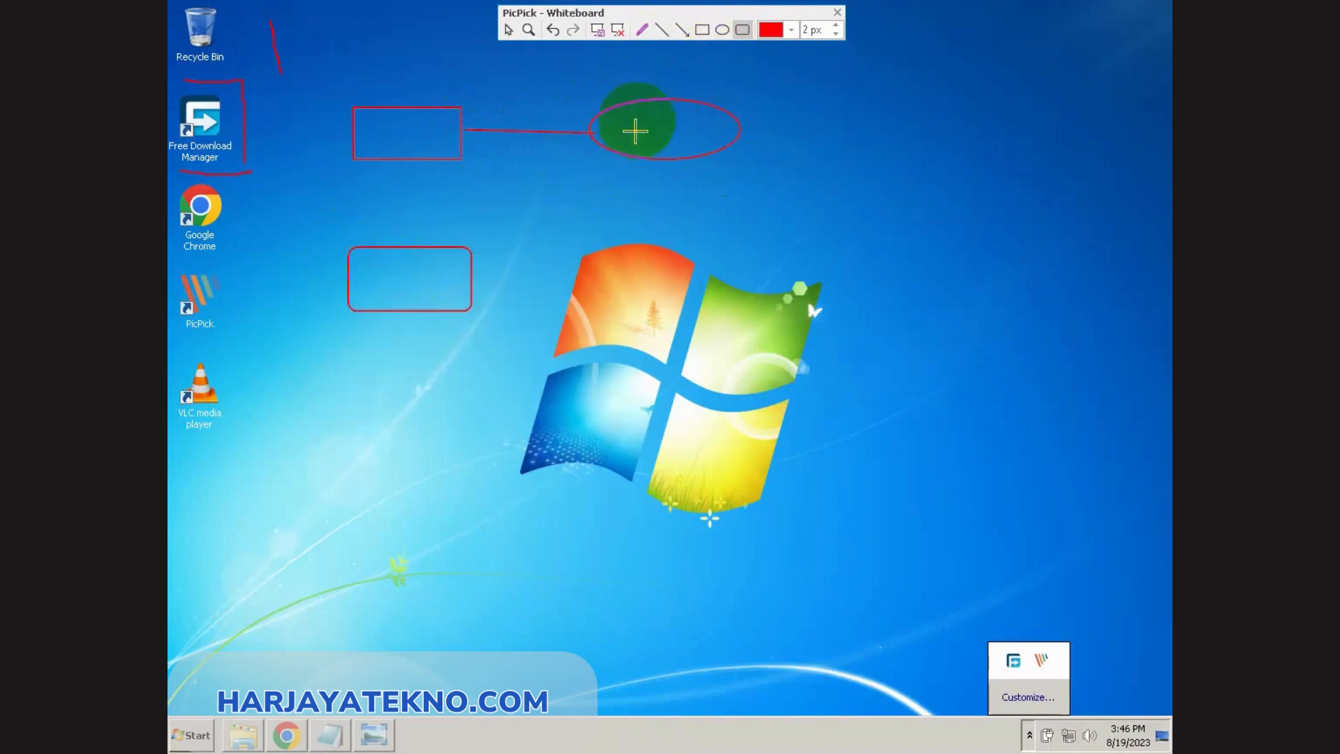
left_click(661, 30)
left_click_drag(407, 152, 408, 258)
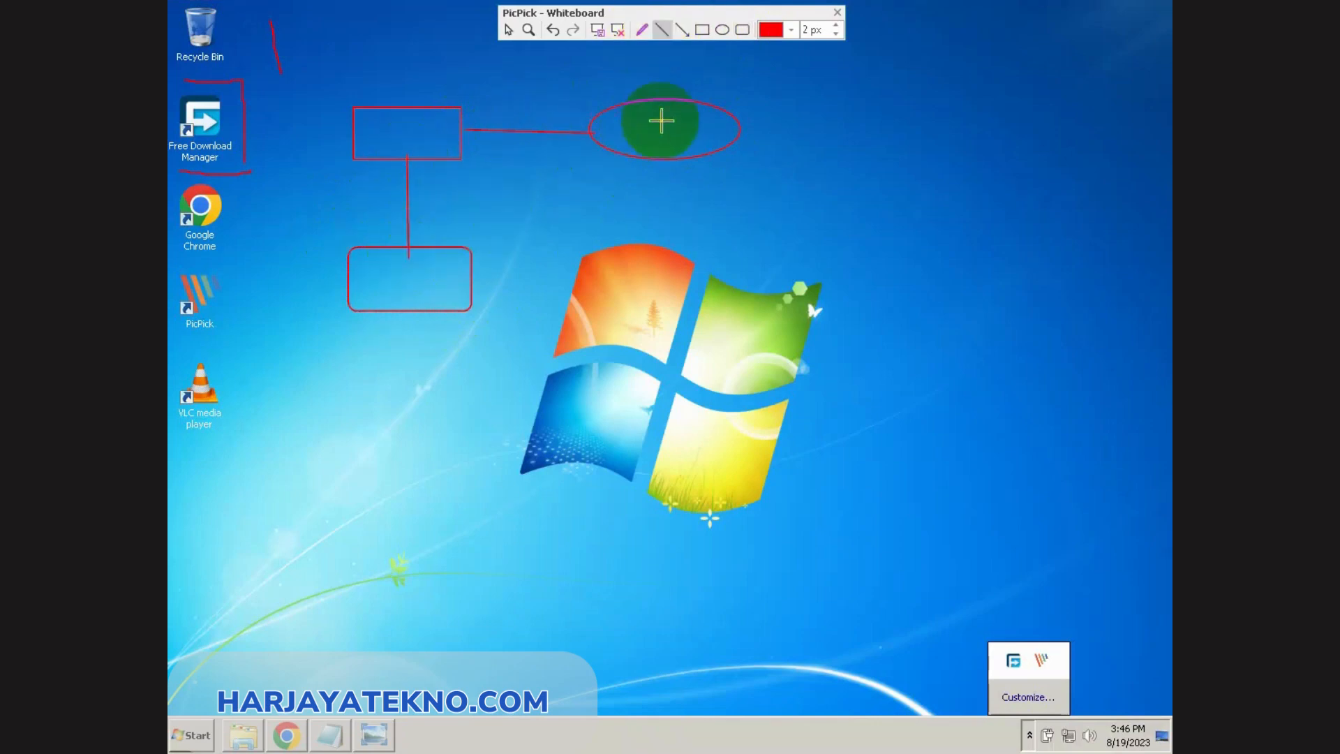
Step: Clear all whiteboard drawings and draw a rectangle, an ellipse and a rounded rectangle stacked between the desktop icons and the Windows logo
left_click(617, 32)
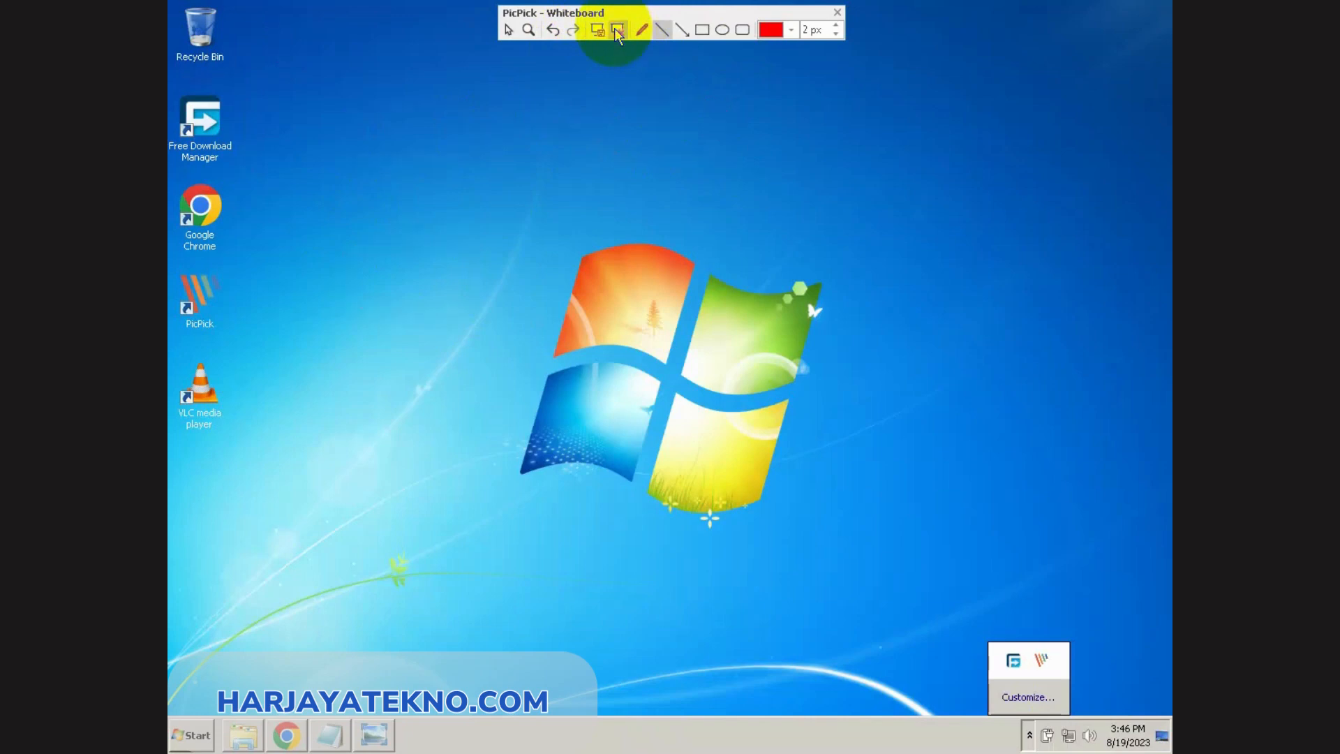
left_click(702, 30)
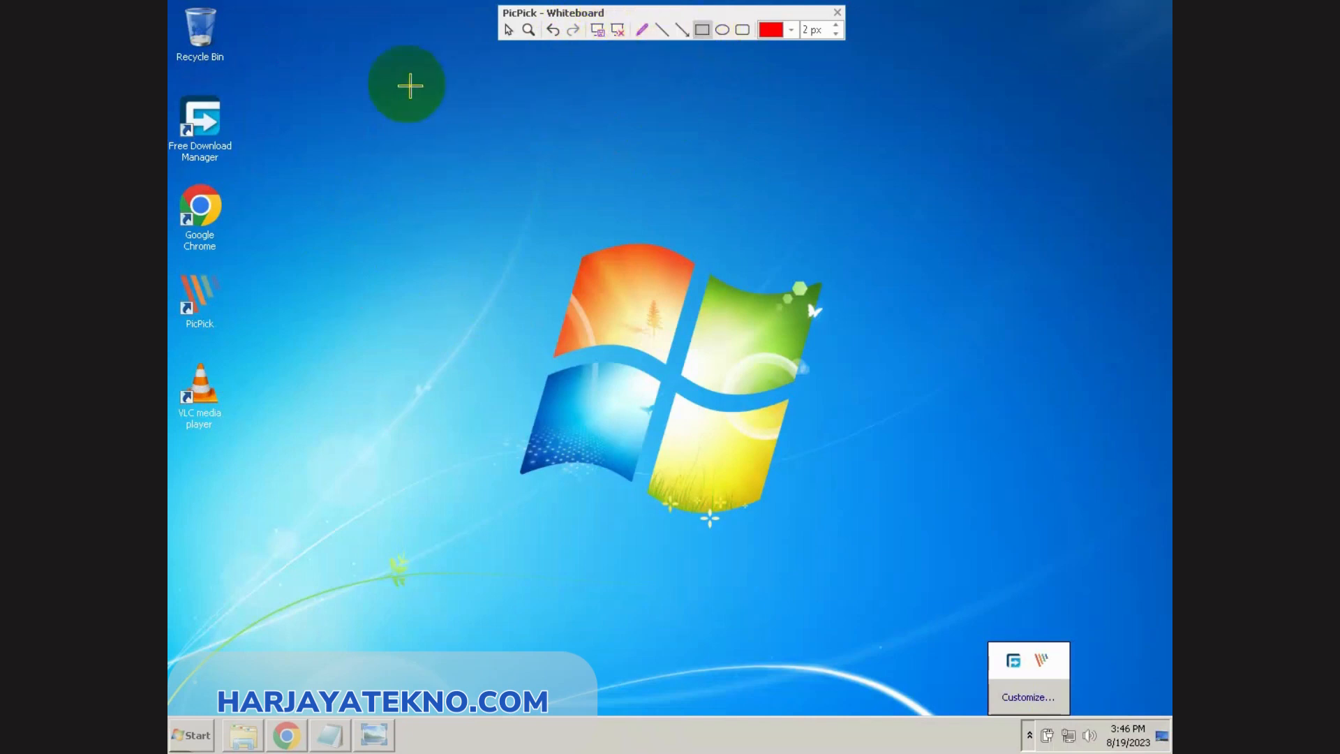
left_click_drag(315, 92, 449, 143)
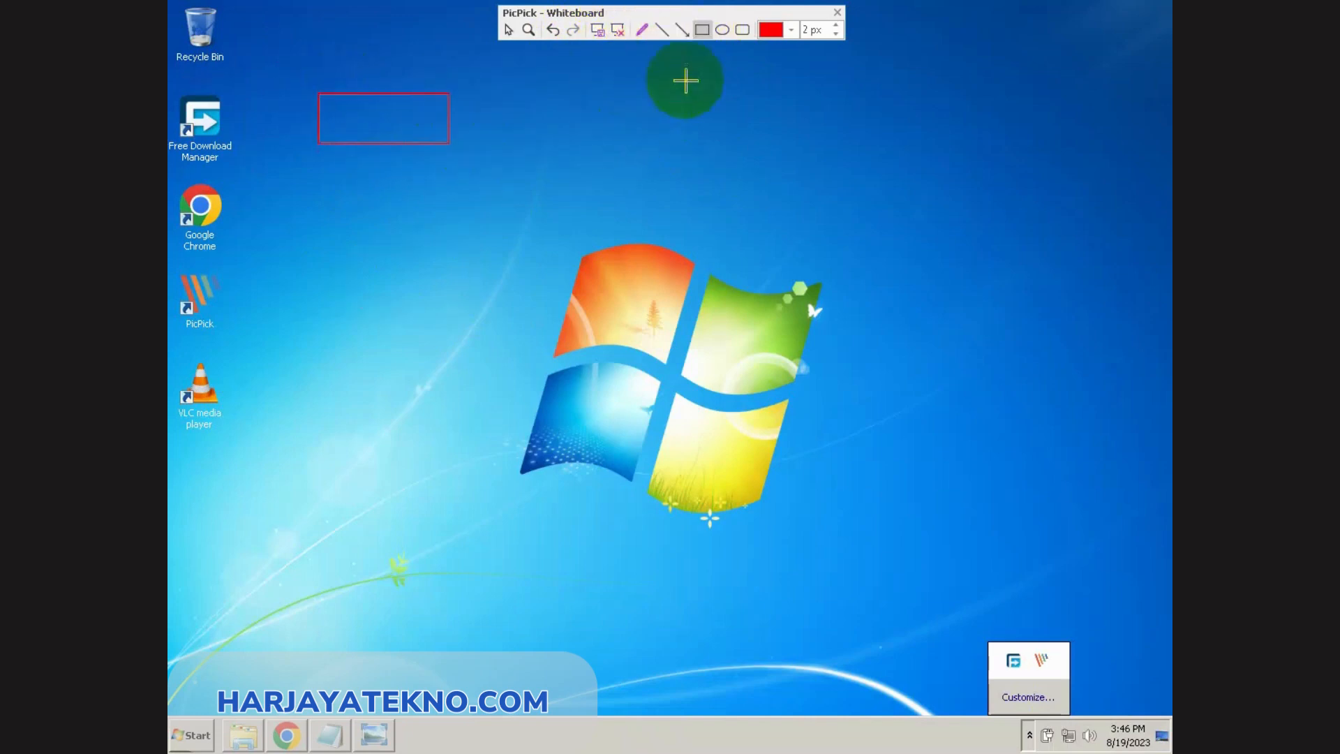
left_click(724, 32)
left_click_drag(317, 217, 488, 289)
left_click(743, 30)
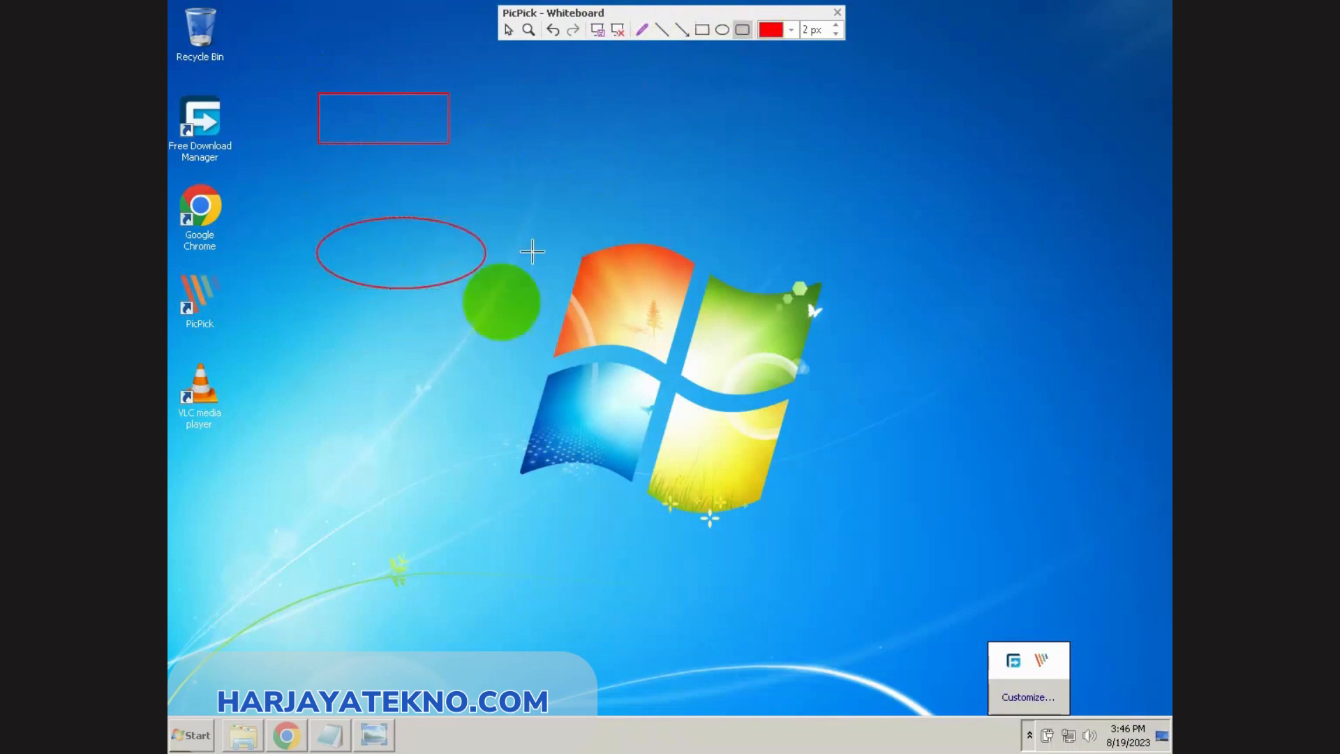
left_click_drag(317, 369, 476, 432)
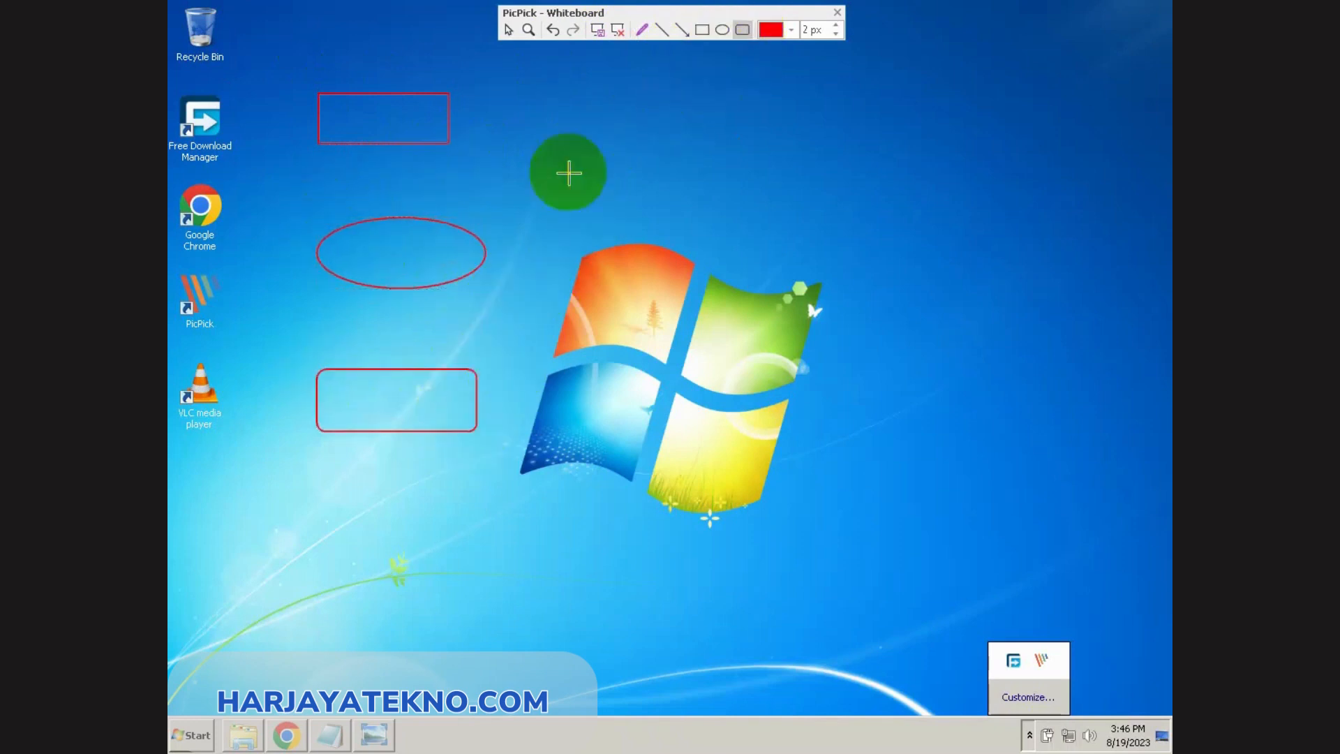
Step: Connect the rectangle to the ellipse with a straight line, and the ellipse to the rounded rectangle with a downward arrow
left_click(677, 34)
left_click(661, 29)
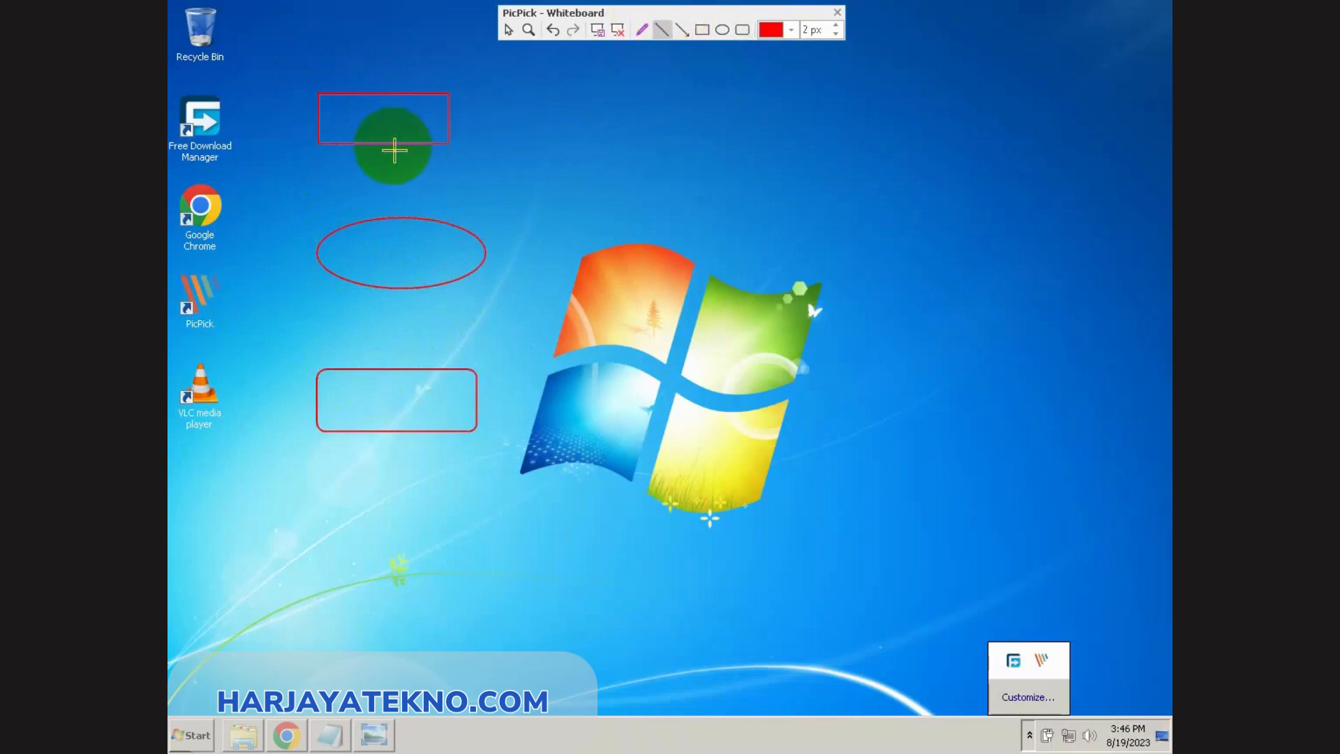
left_click_drag(392, 144, 393, 218)
left_click(684, 32)
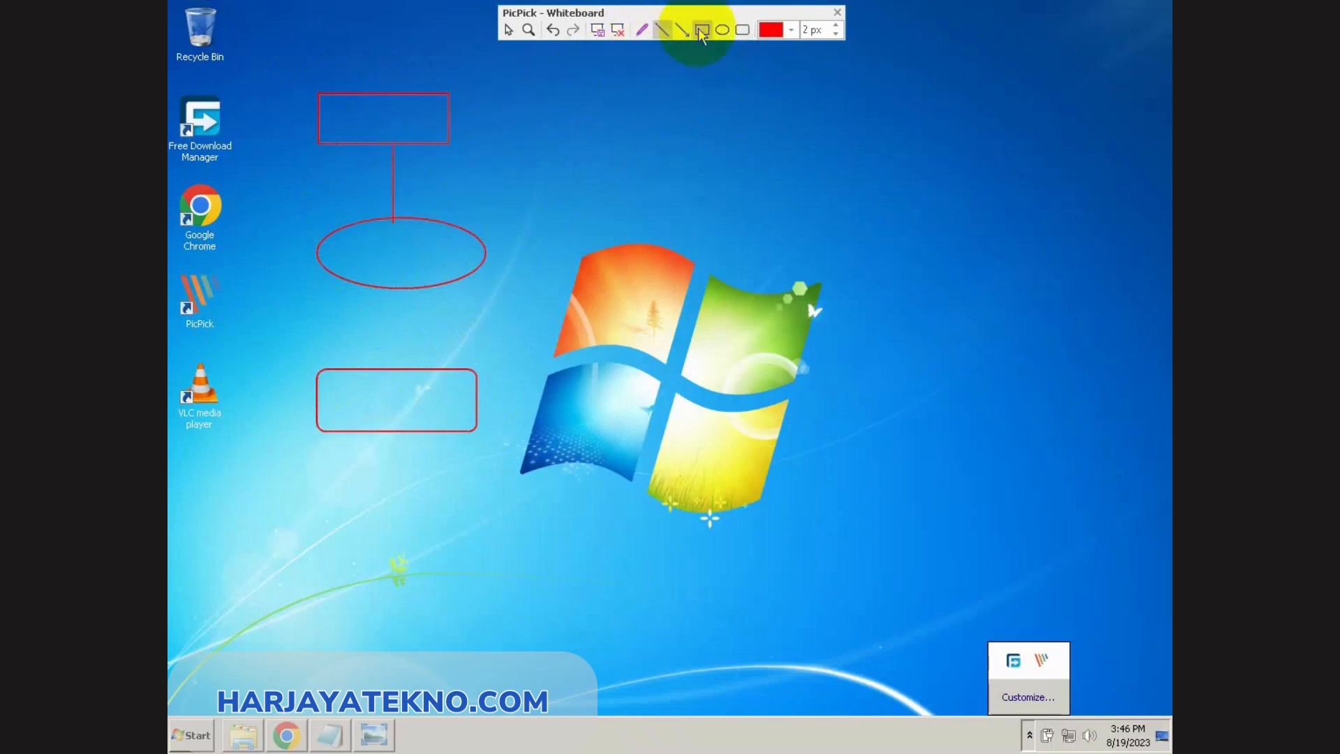
left_click_drag(399, 288, 398, 372)
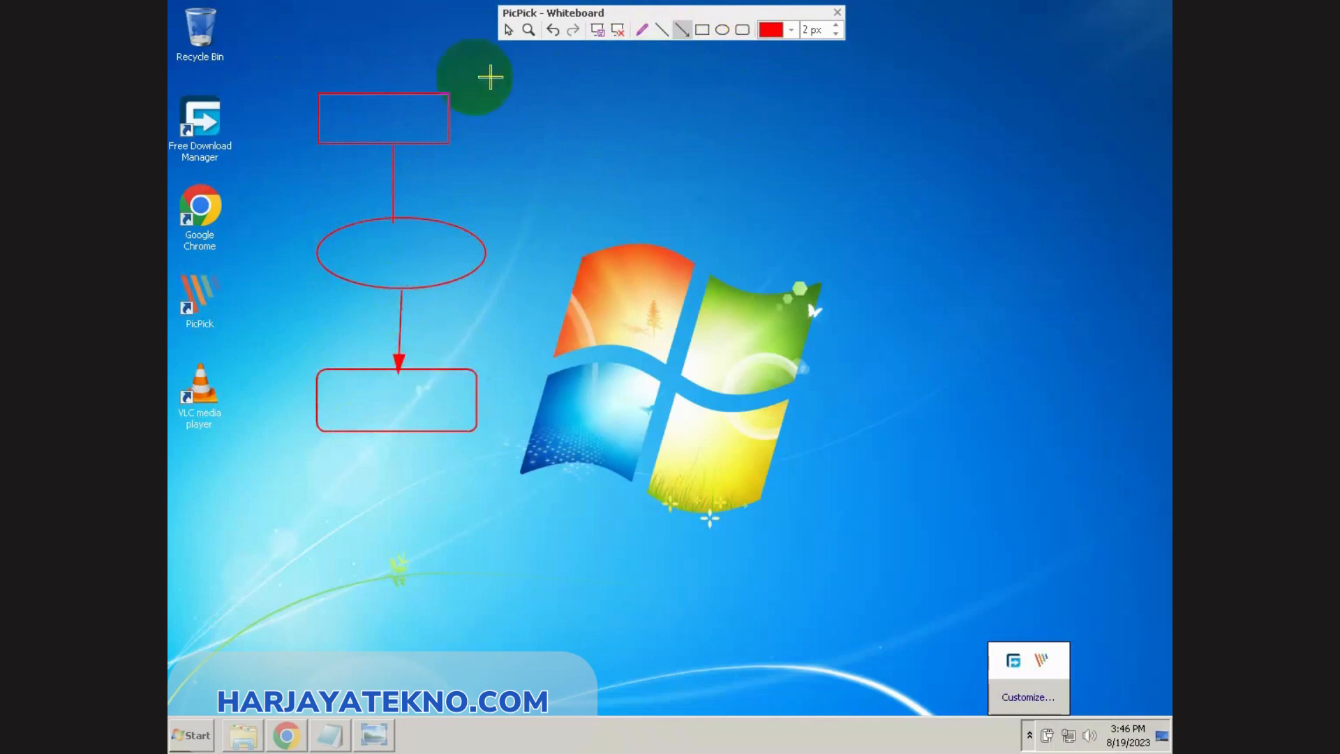
Step: Draw a second ellipse beside the rectangle with an arrow pointing to it from the rectangle, and capture the annotated screen
left_click_drag(450, 115, 700, 138)
left_click(721, 31)
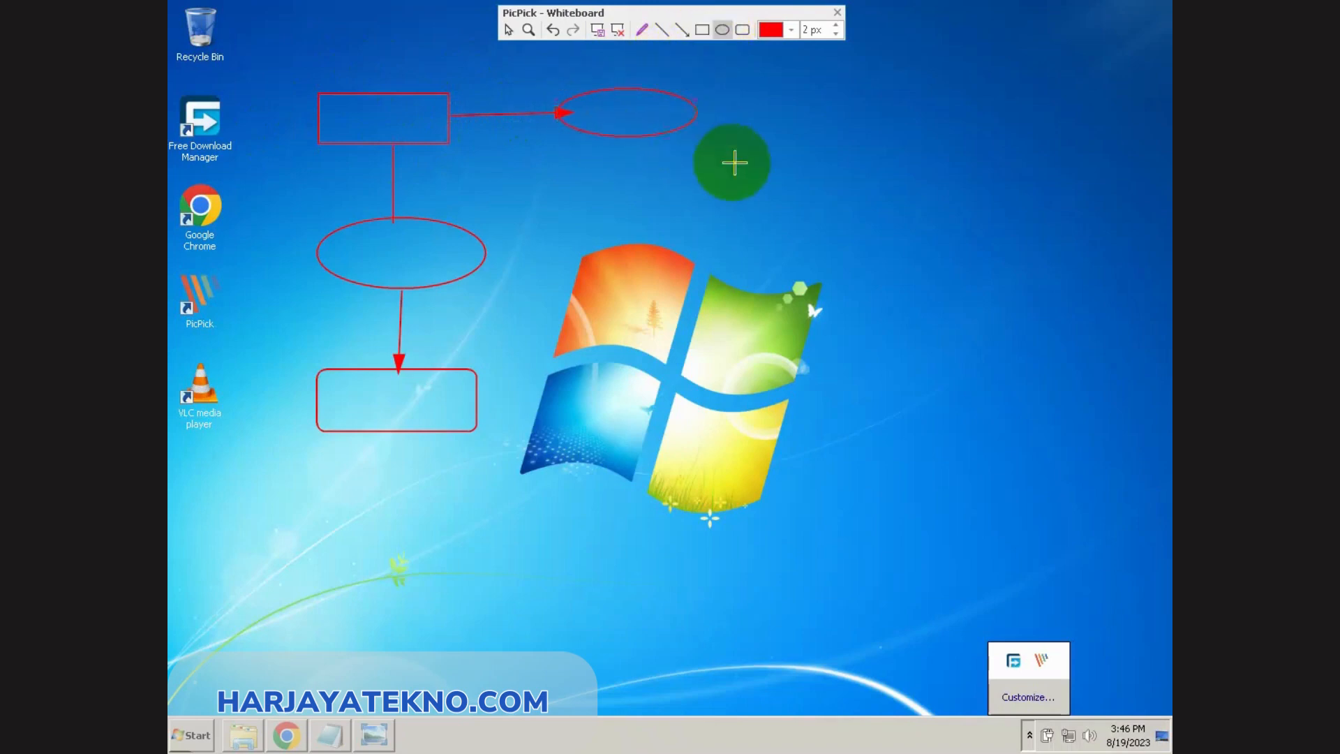
left_click(598, 32)
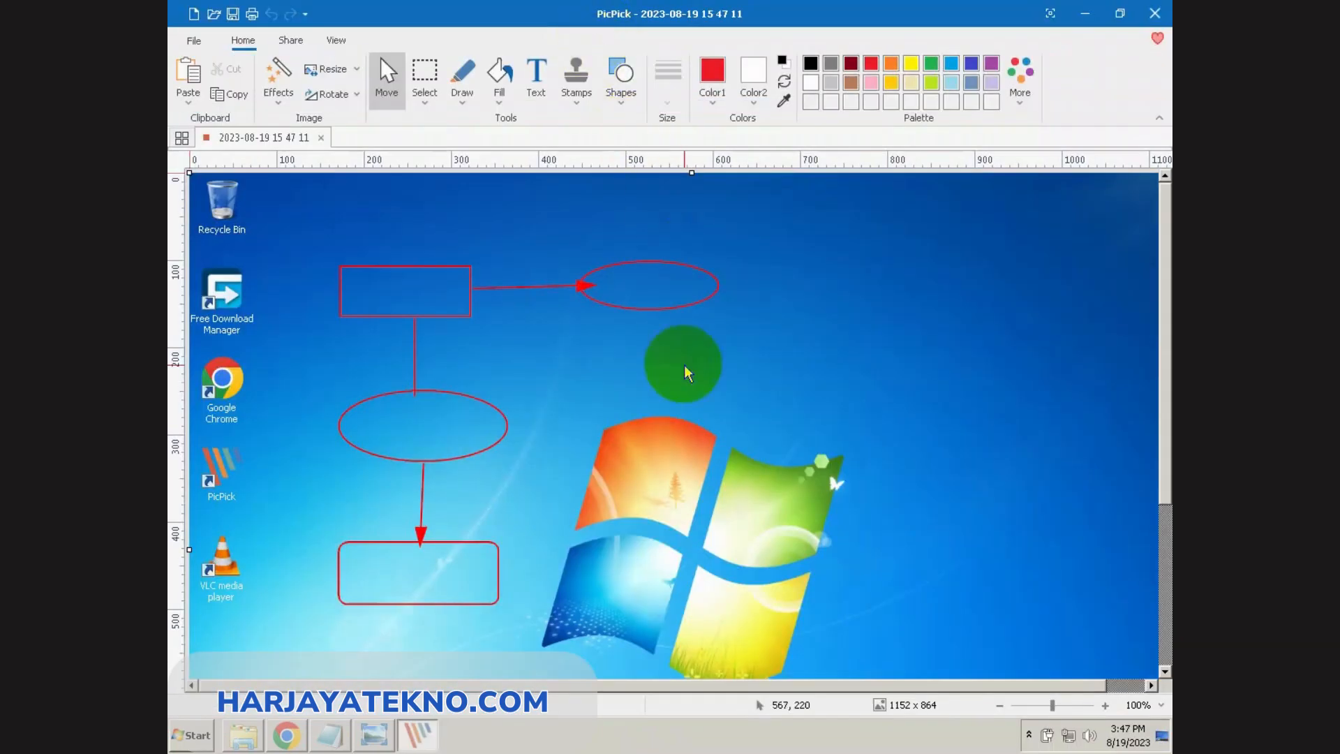
Step: Switch to Notepad and add "Setelah dilakukan edit dg fitur Whiteboard dan sudah ditangkap/ di capture." and "selanjutnya , lakukan Save/ simpan."
left_click(331, 737)
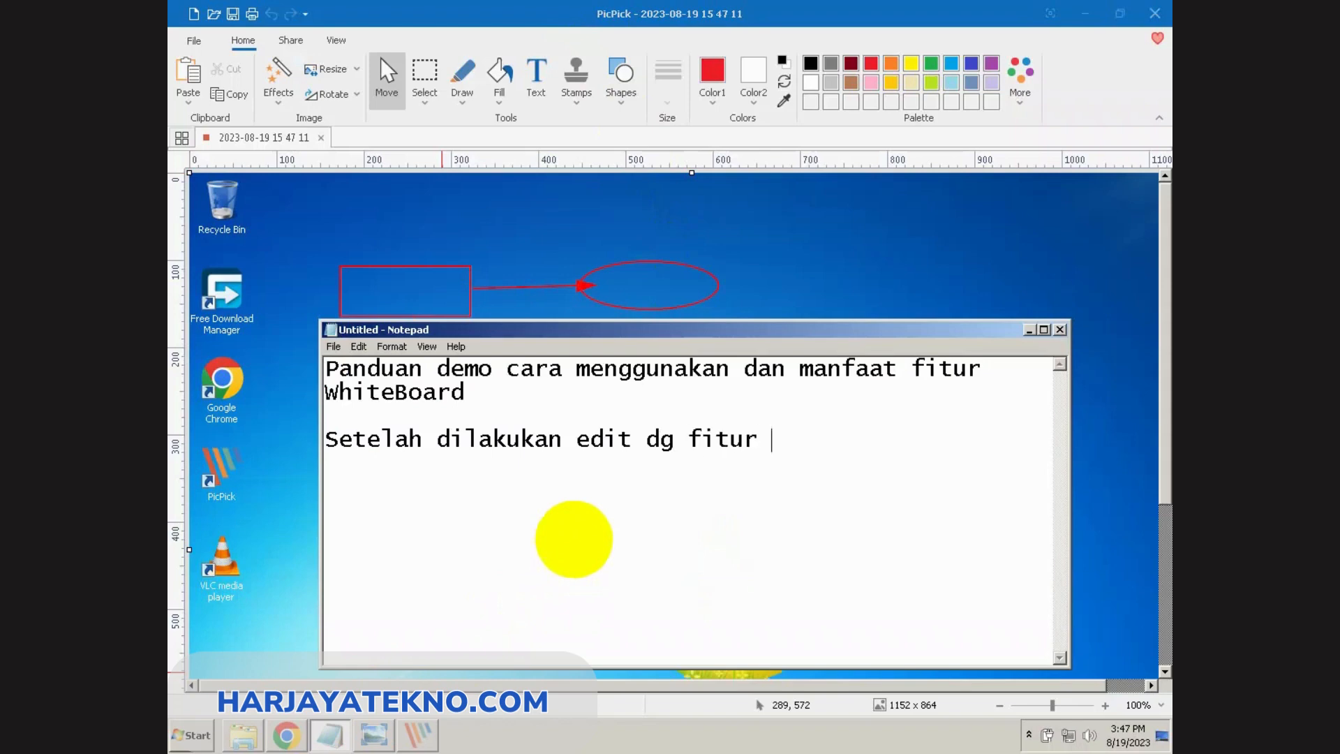
type("eboard dan sudah")
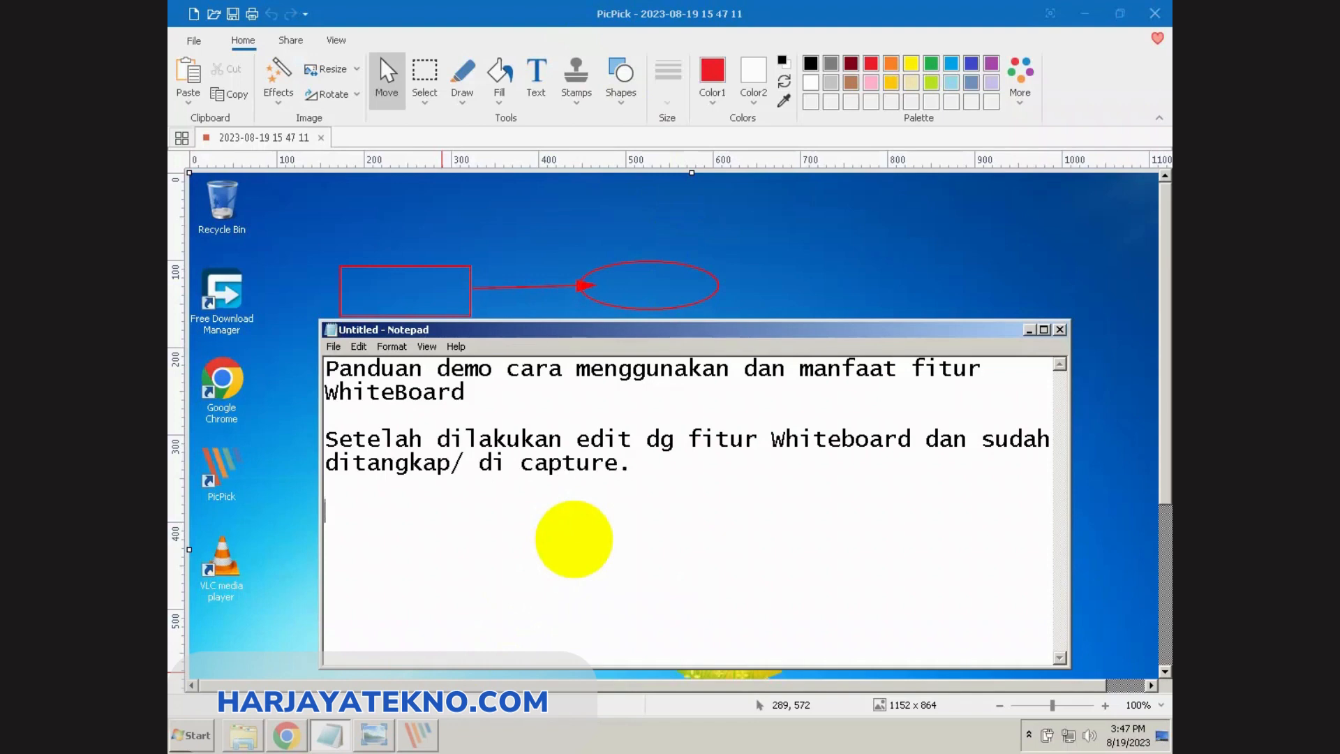
type("selanjuut")
key("BackSpace")
key("BackSpace")
type("t")
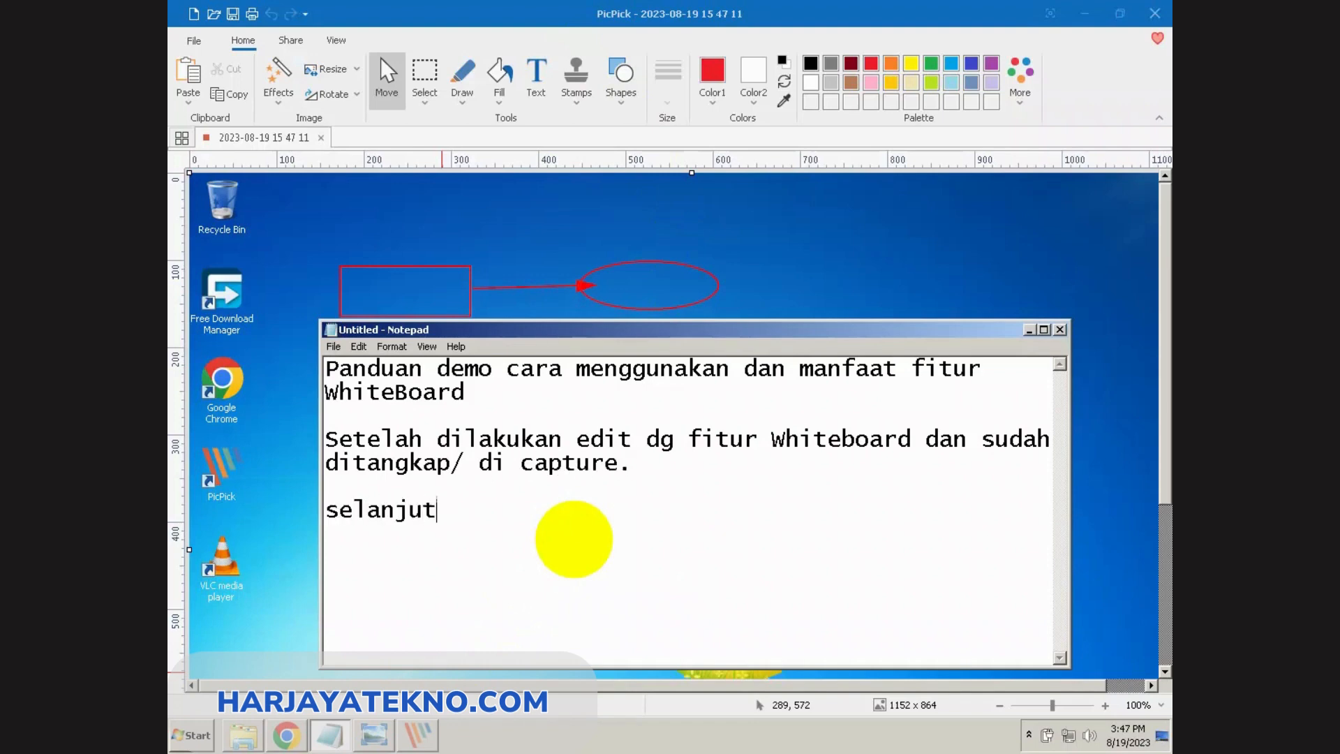
type("nya , lak")
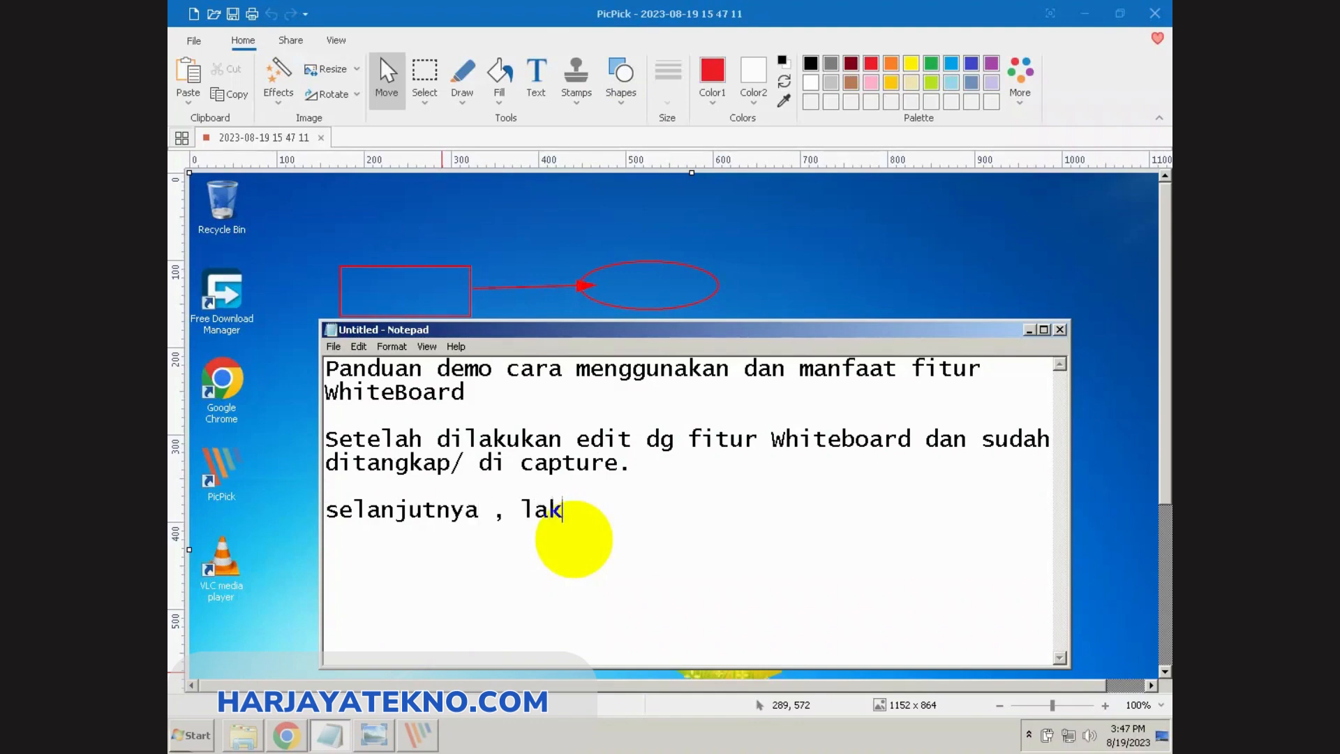
type("ukan Save")
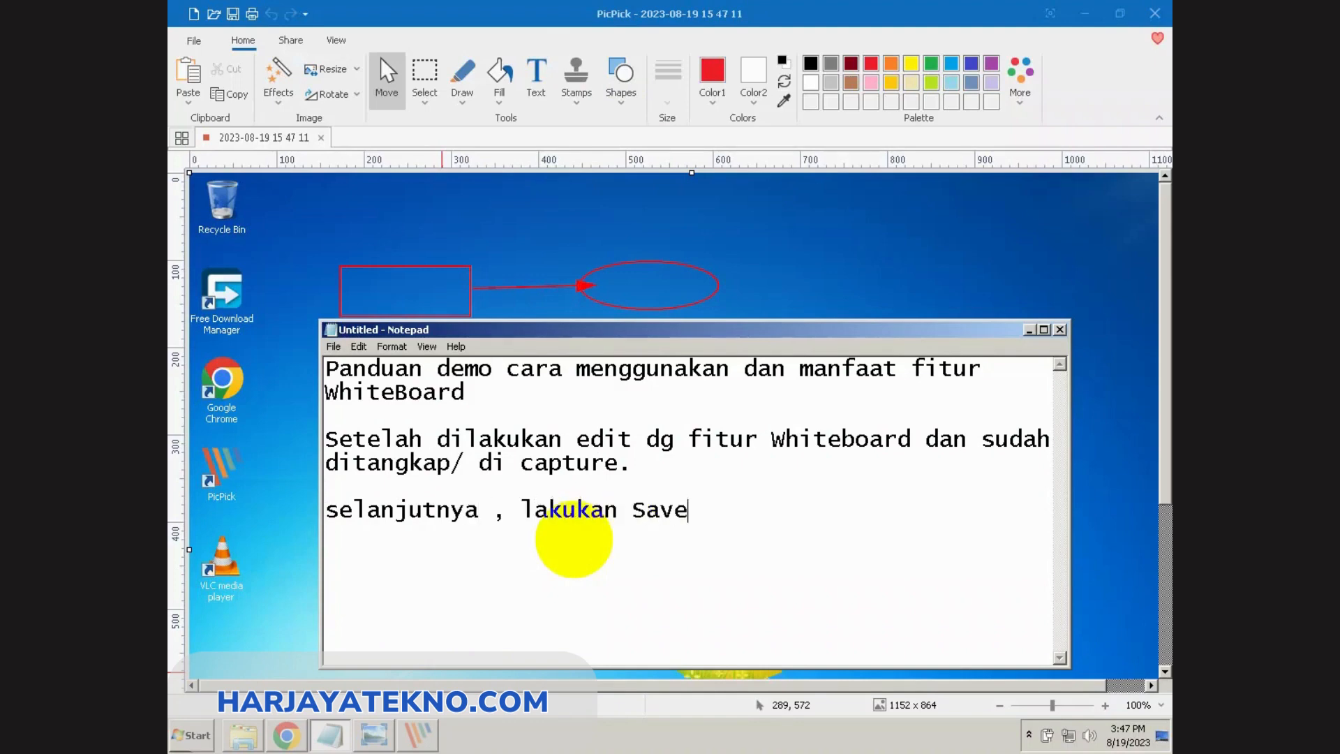
type("/ simpan.")
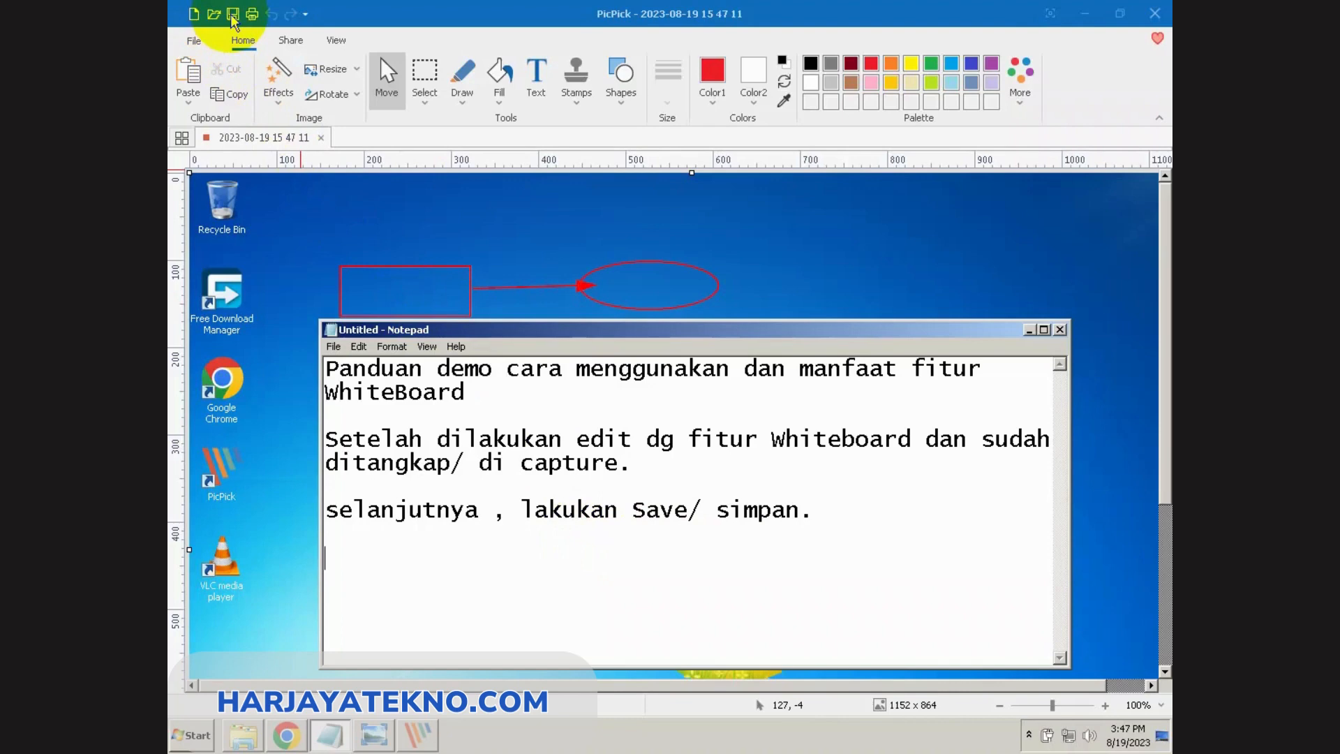
Step: Save the captured image in PicPick as a PNG named "demo WhiteBoard" in the PicPick folder and close the editor
left_click(187, 42)
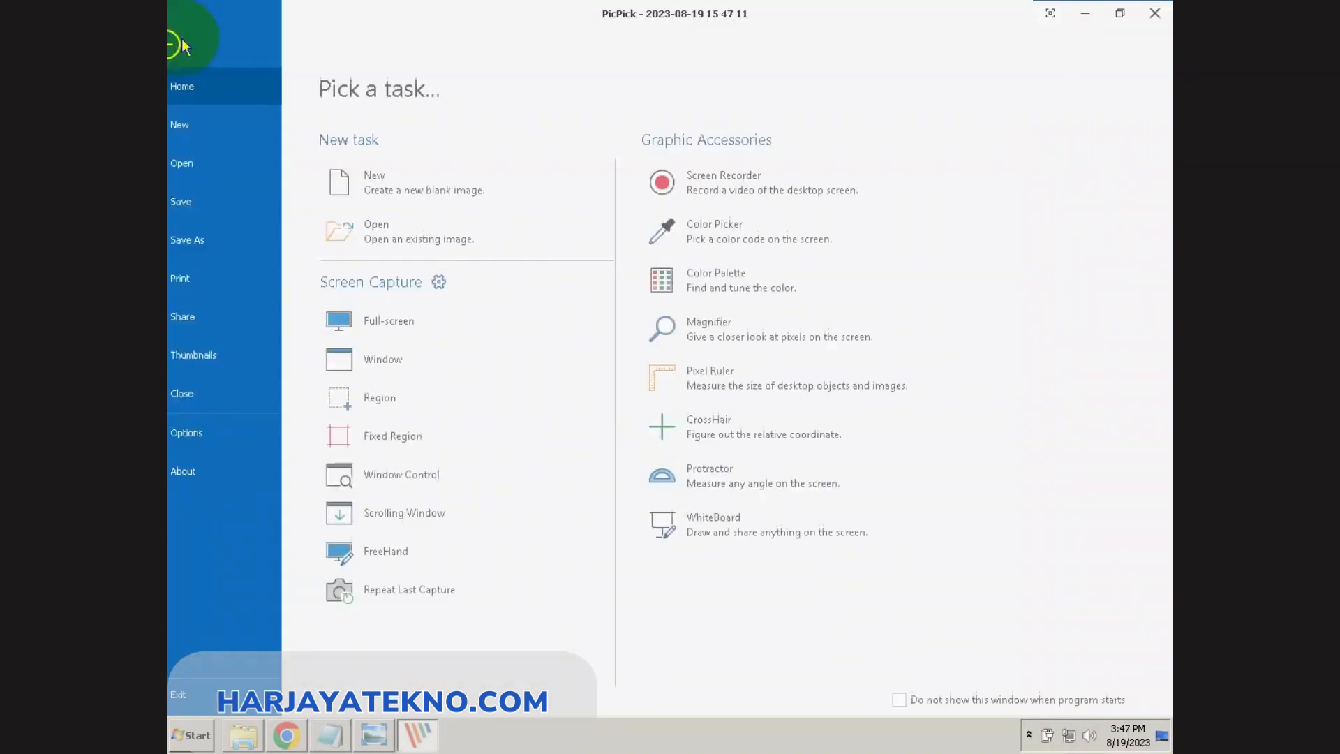
left_click(218, 239)
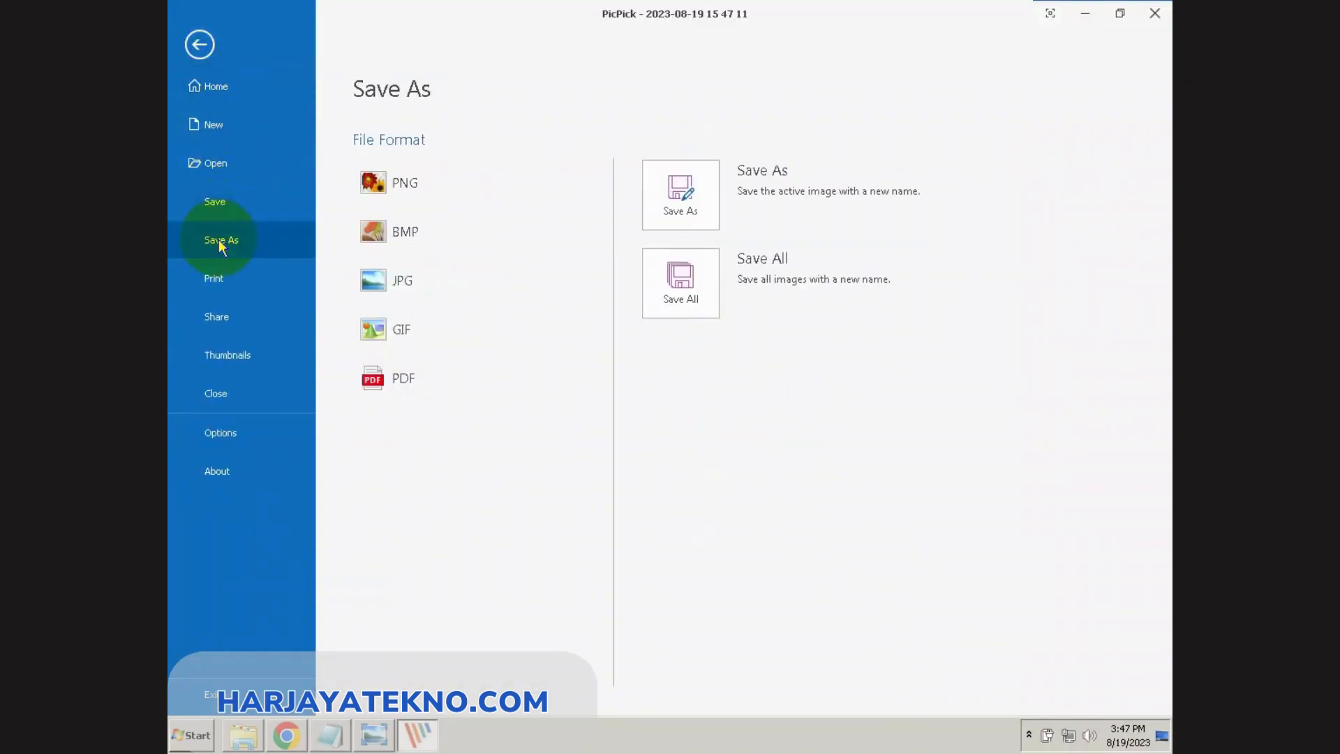
left_click(363, 184)
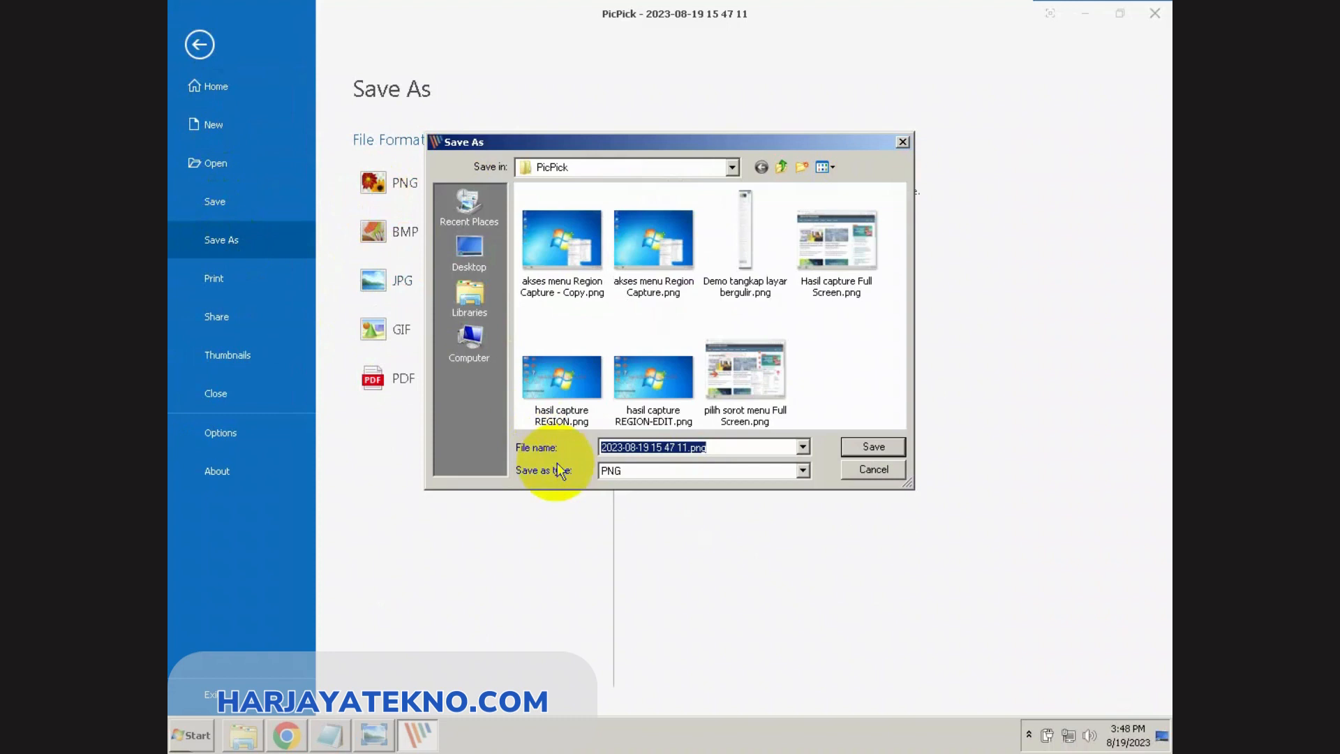
type("demo WhiteBoard")
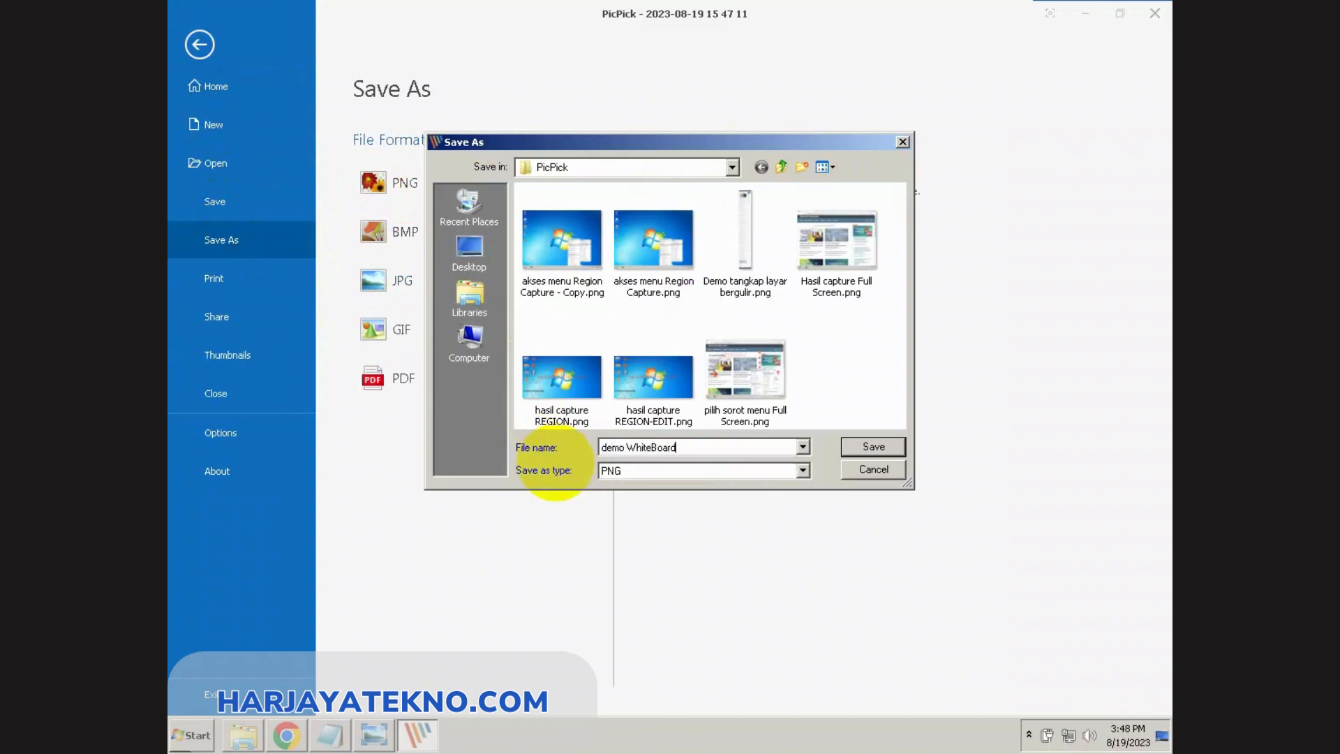
left_click(876, 447)
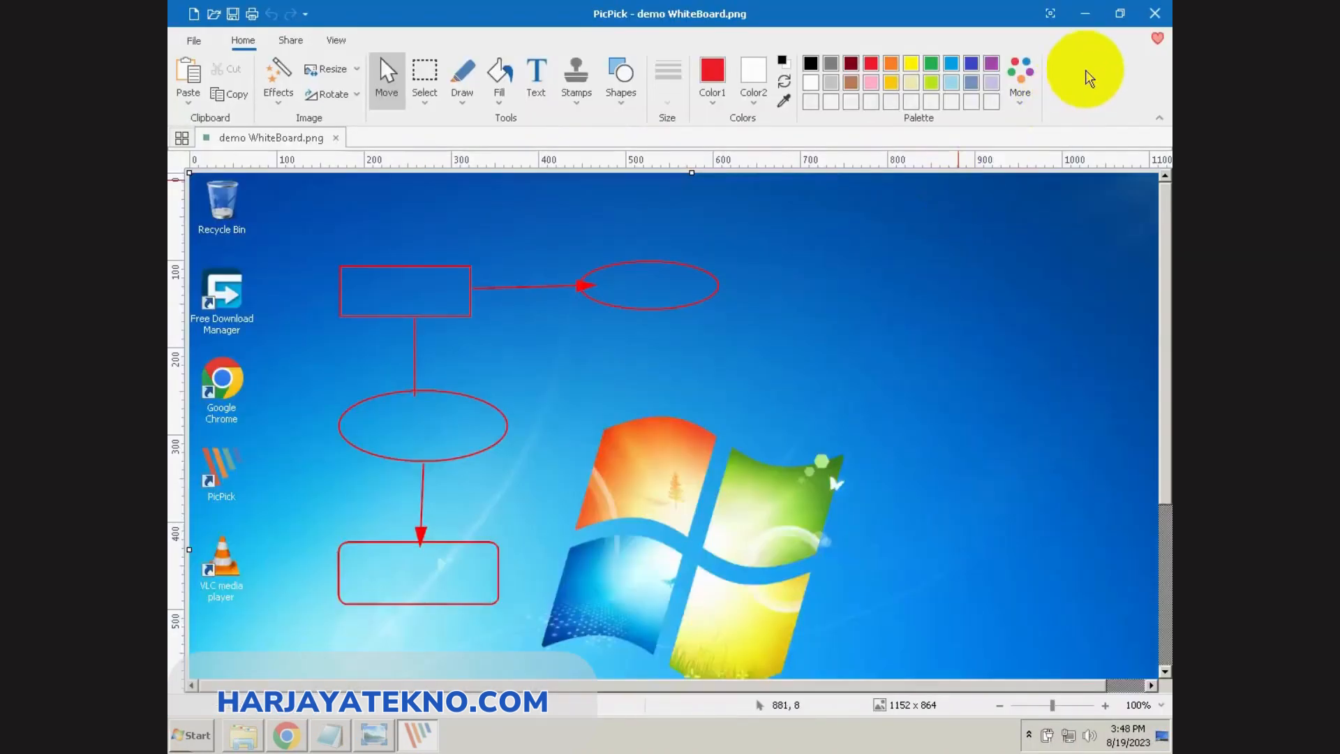
left_click(1156, 14)
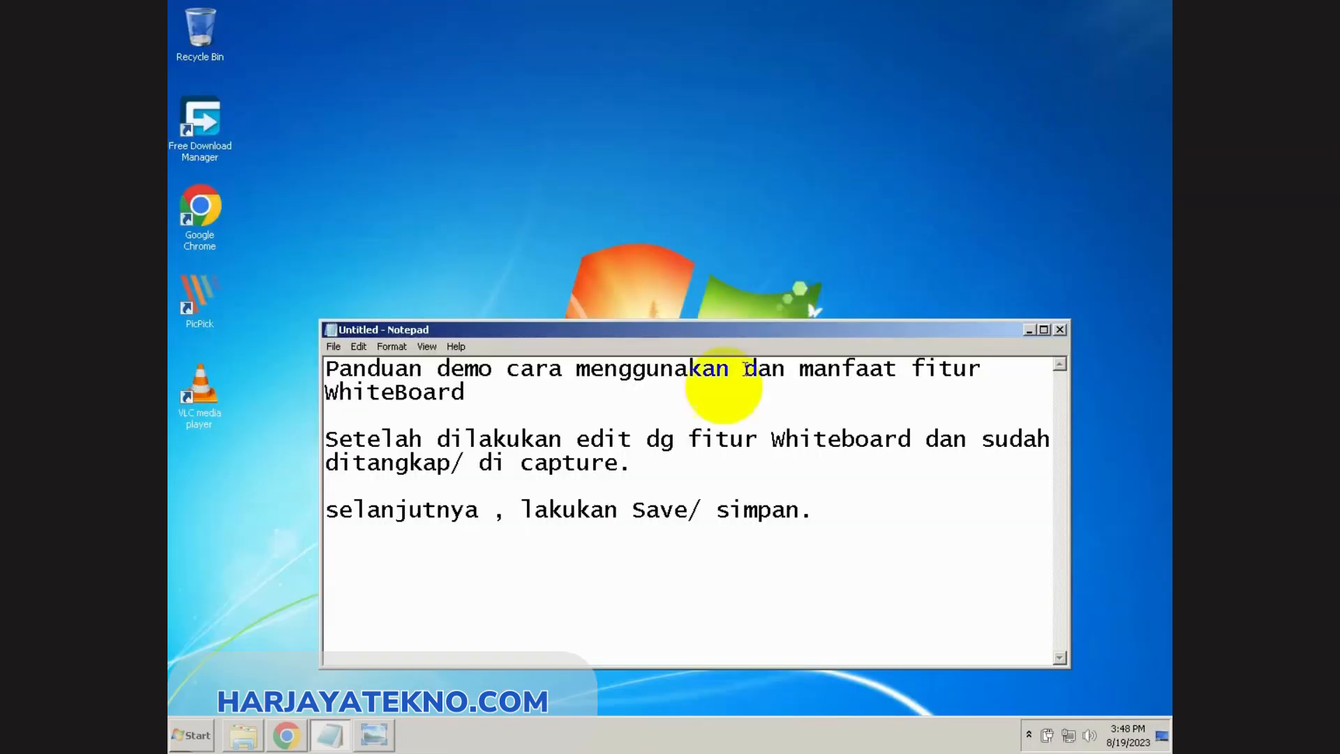
Step: Open demo WhiteBoard.png from the PicPick documents folder in File Explorer to view the saved capture
left_click(244, 736)
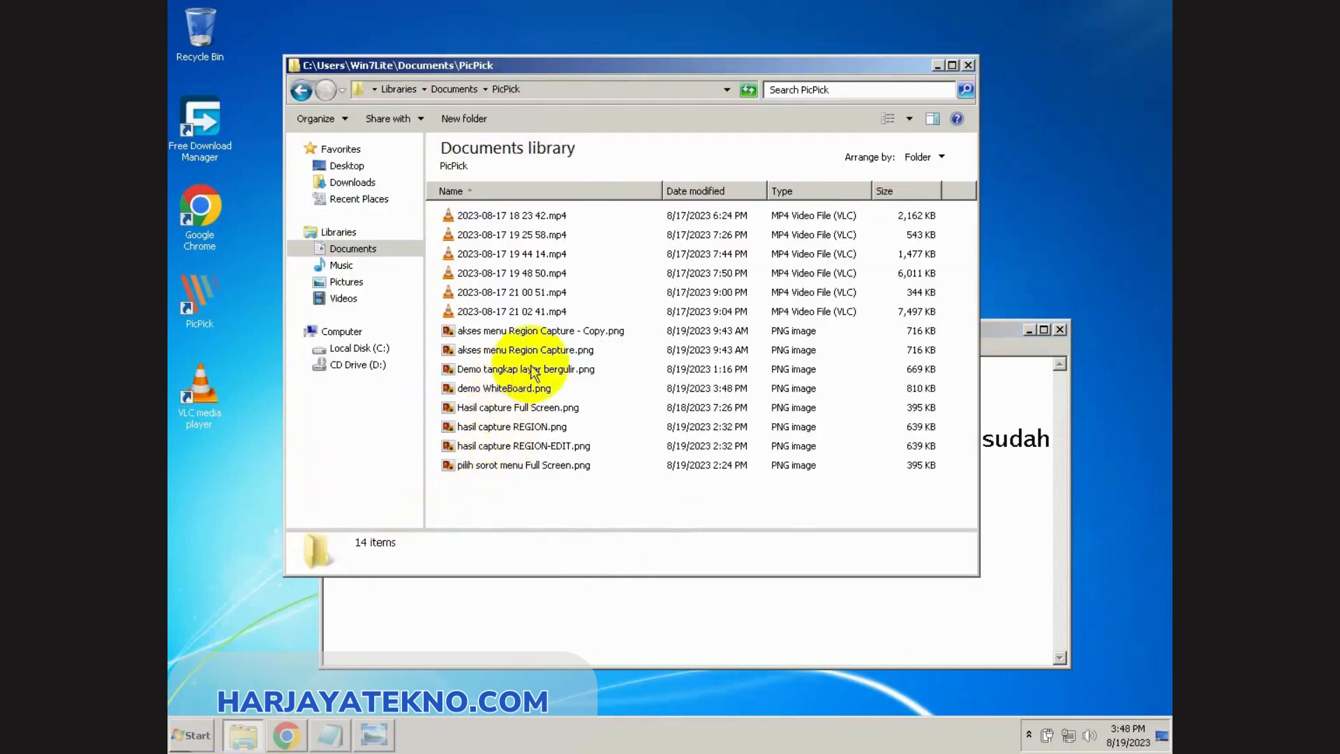
left_click(530, 391)
double_click(527, 388)
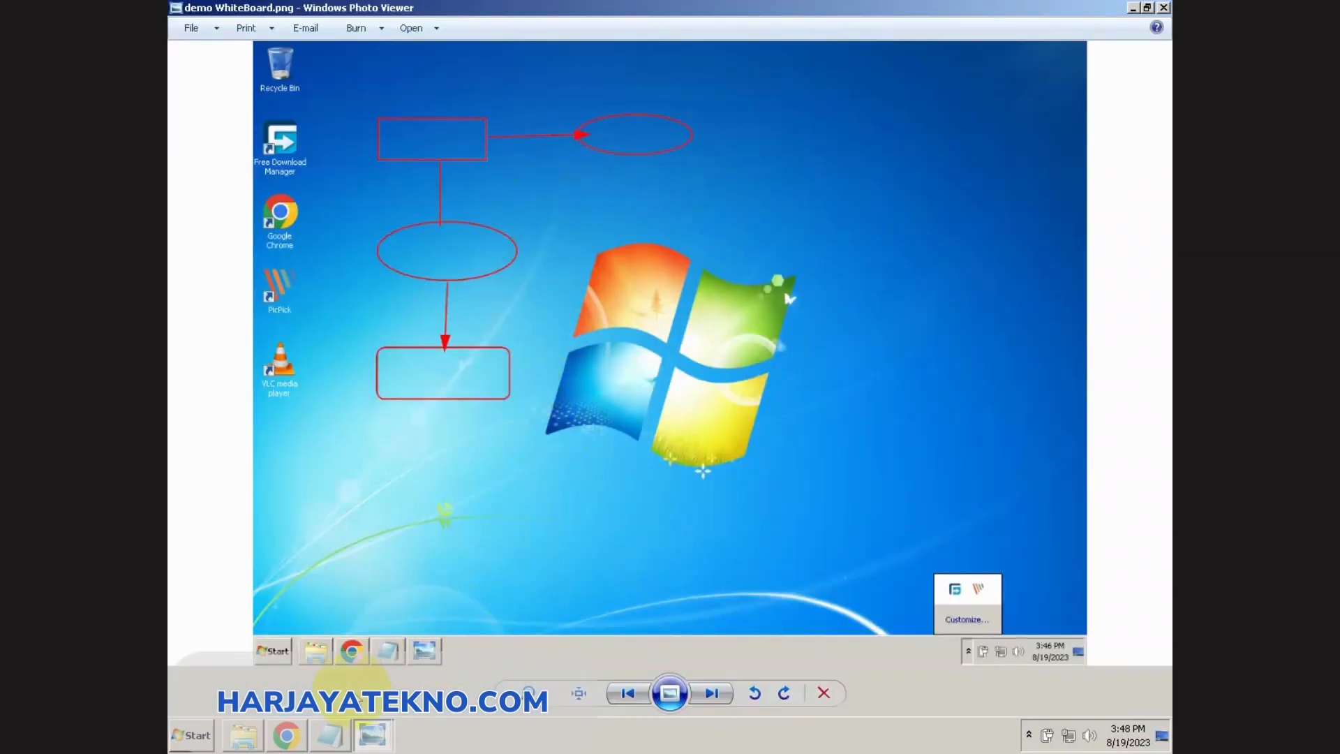
Step: Switch to Notepad and add the closing line "Demikian demo cara menggunakan fitur WhiteBoard."
left_click(330, 736)
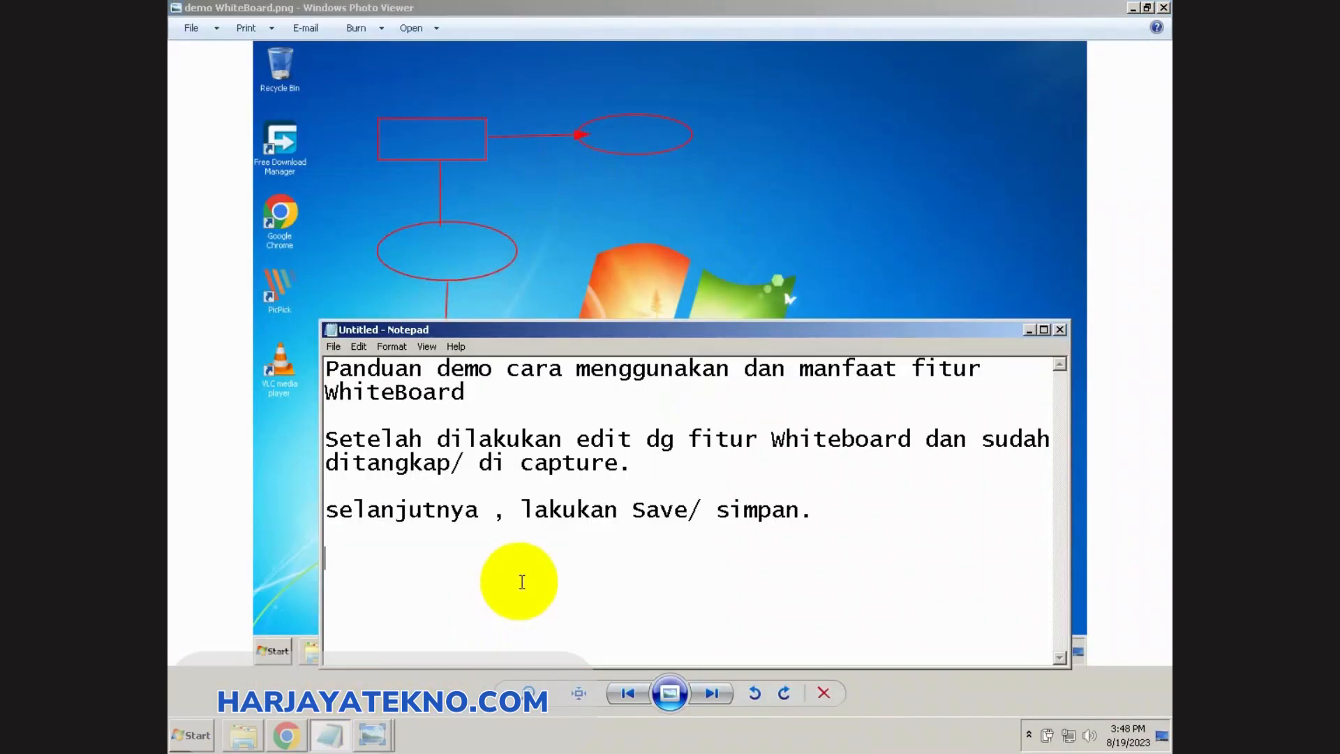
type("Demikian de")
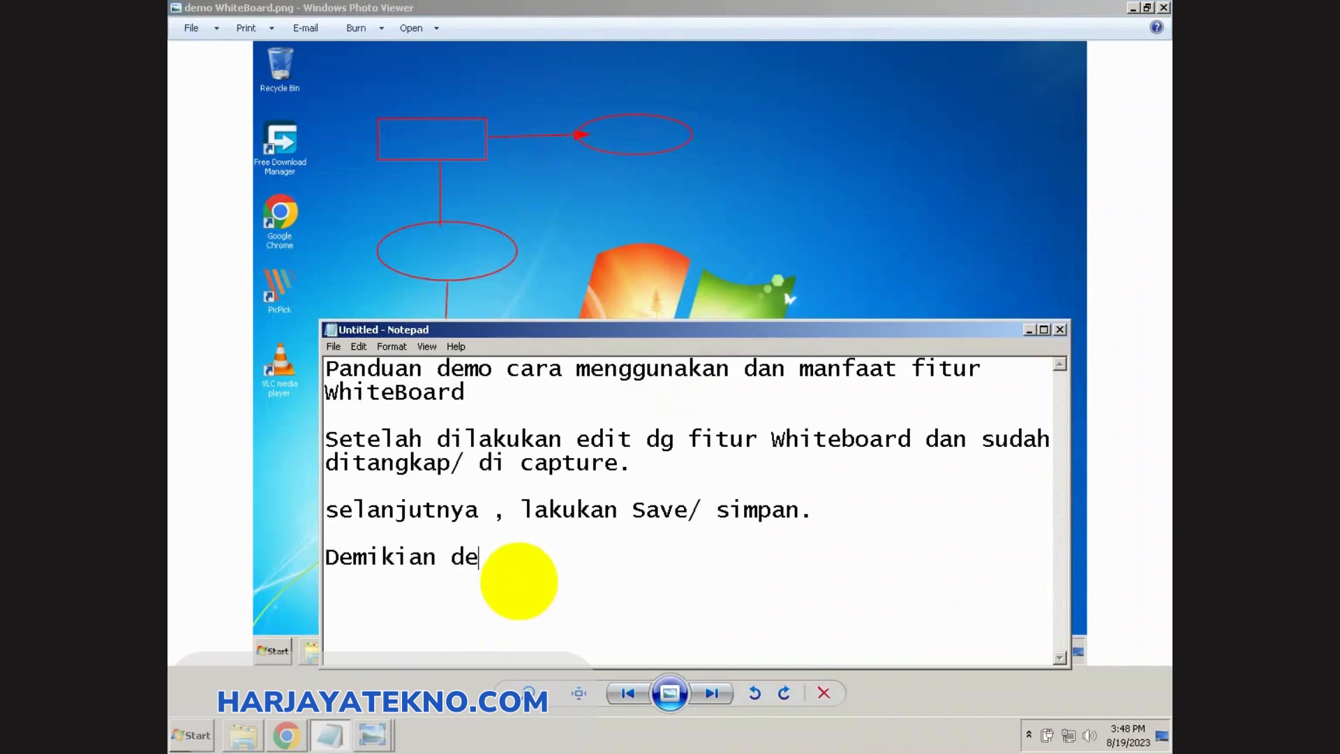
type("mo cara me")
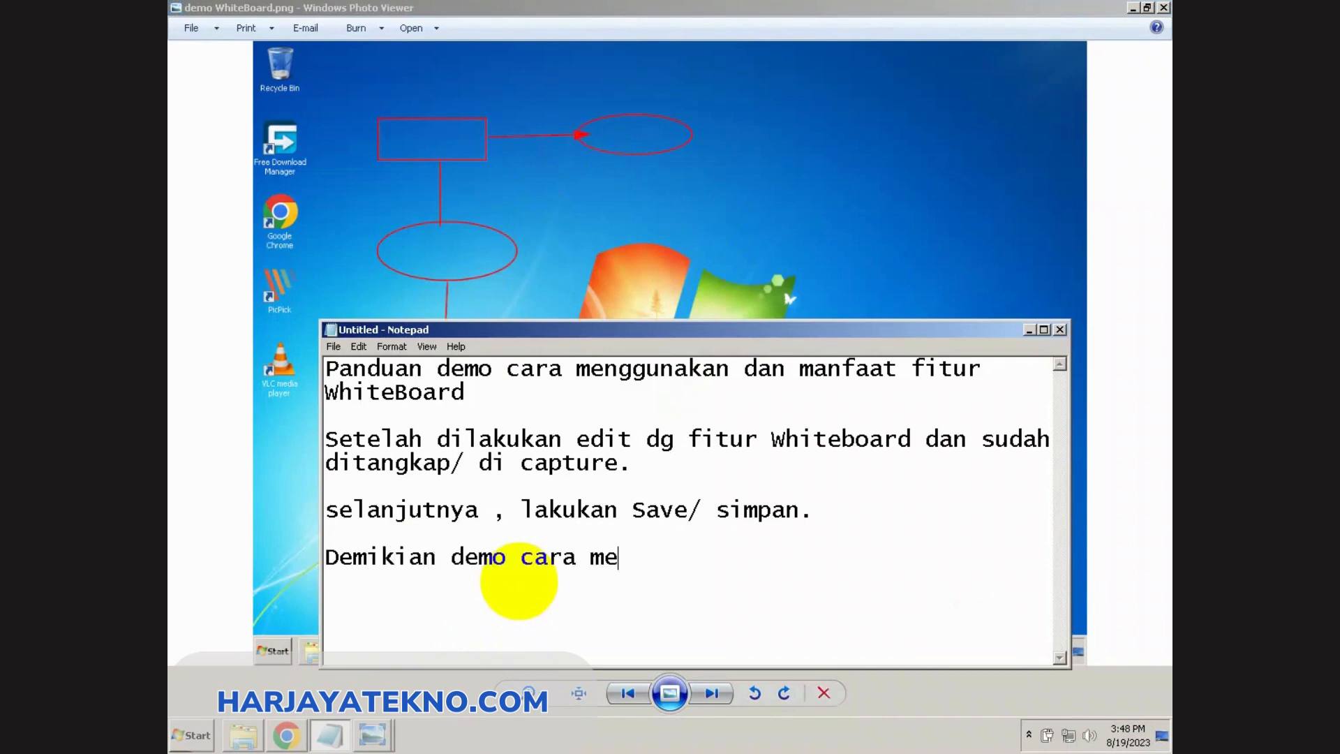
type("nggunakan fi")
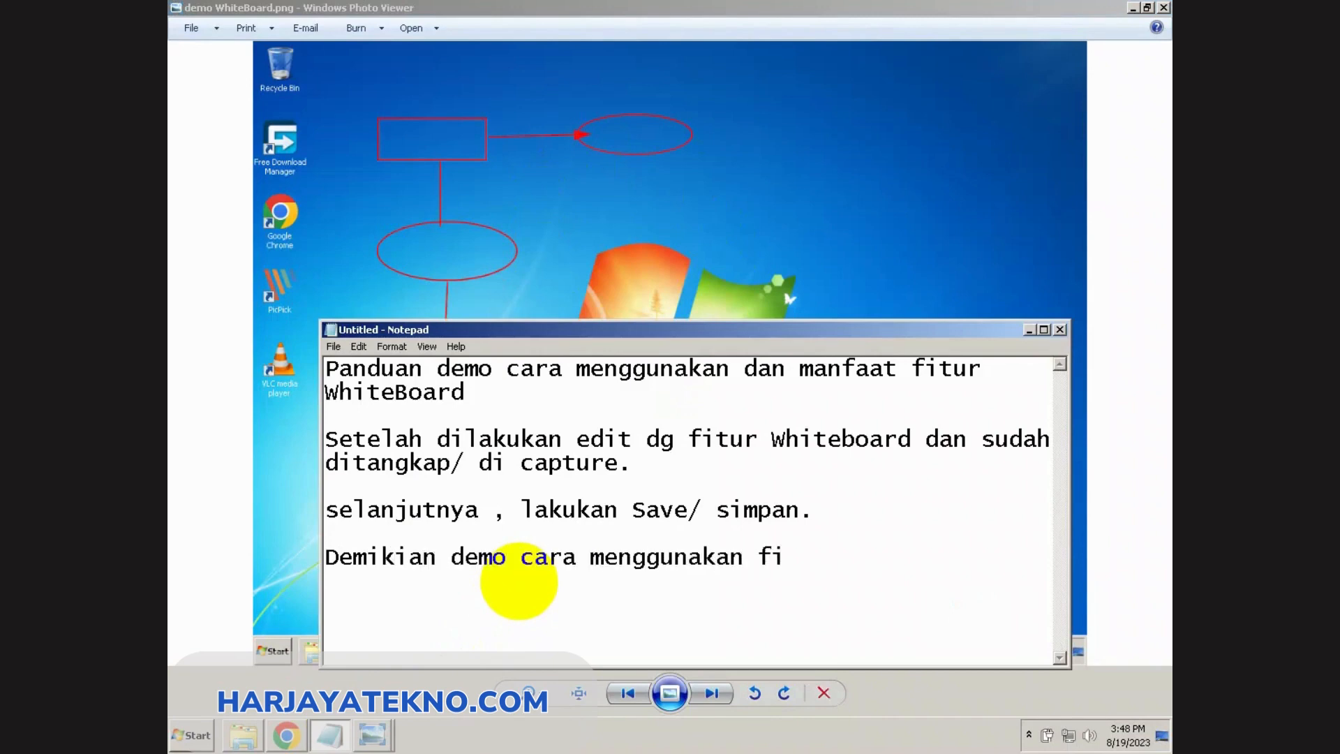
type("rur")
key("BackSpace")
key("BackSpace")
type("tur WhiteBoa")
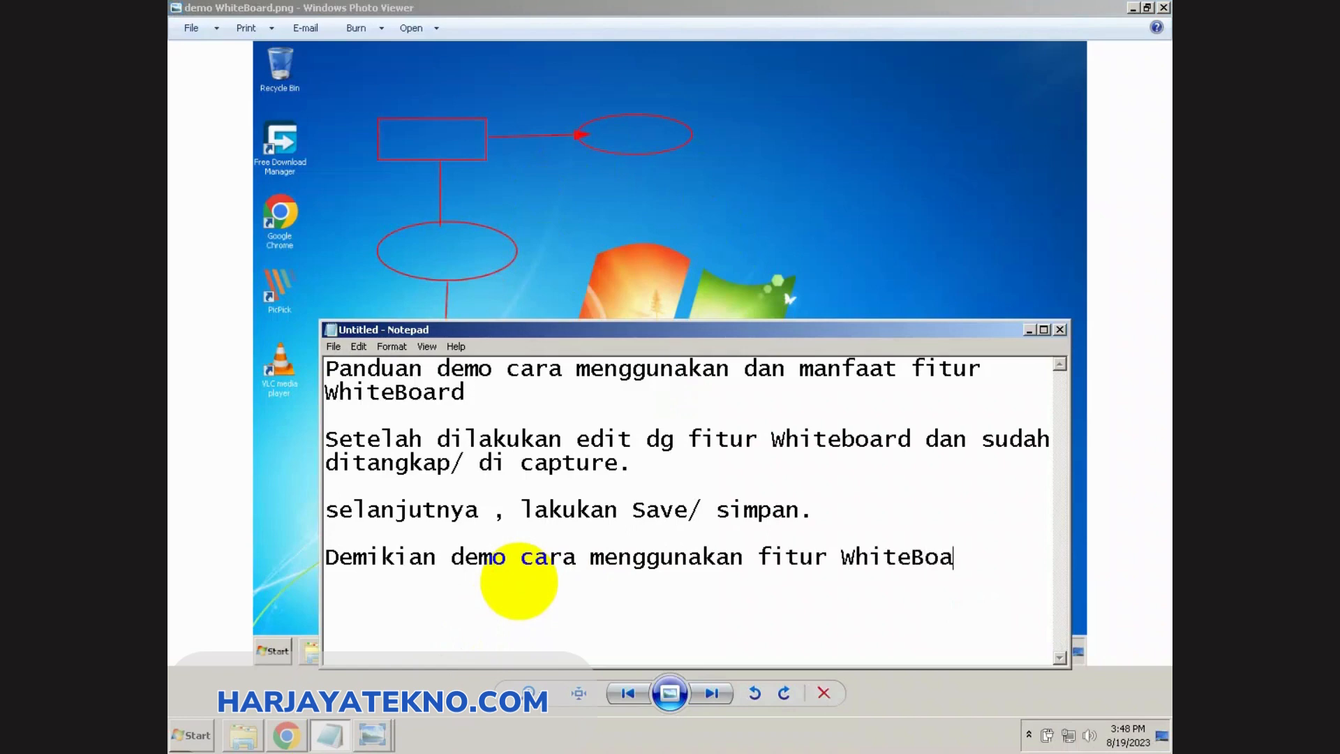
type("rd.")
Step: Add the final line "Semoga Bermanfaat ^_^" beneath a blank line at the end of the note
key("Return")
type("Semoga Ber")
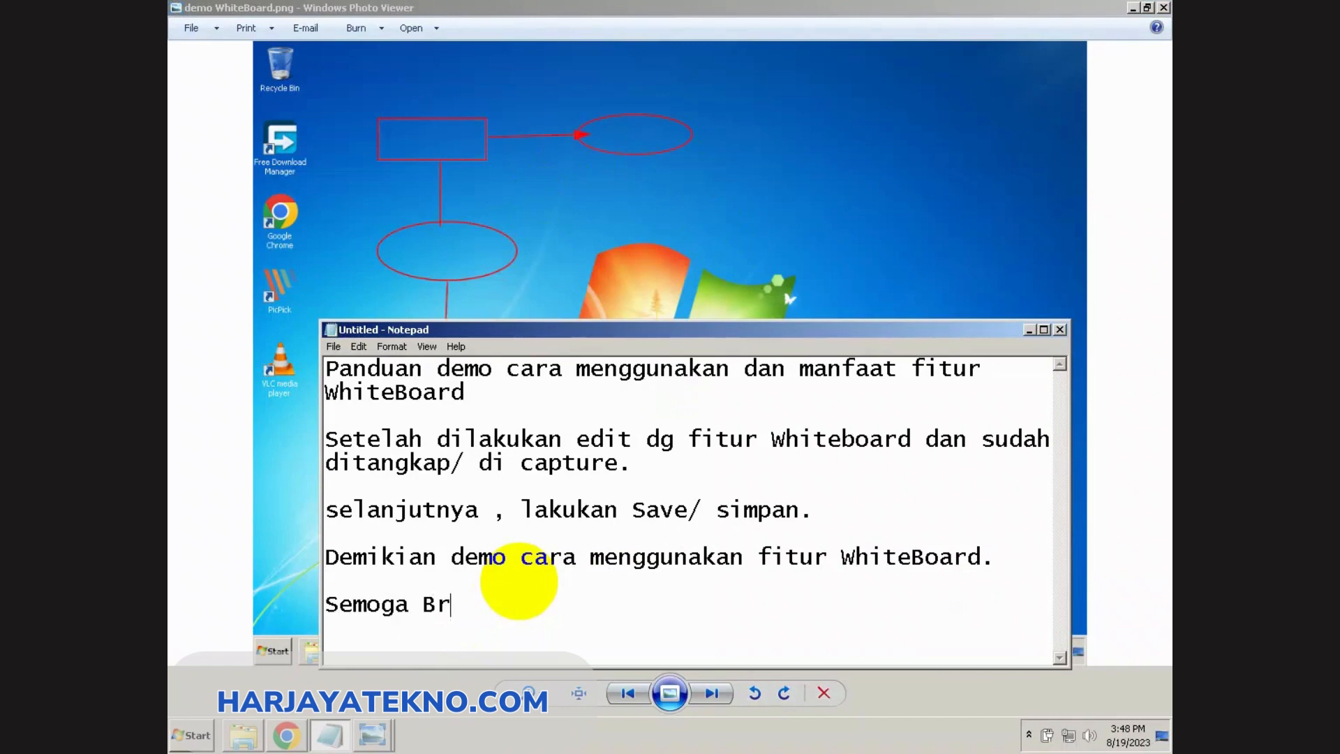
key("BackSpace")
type("ermangf")
key("BackSpace")
key("BackSpace")
type("faat")
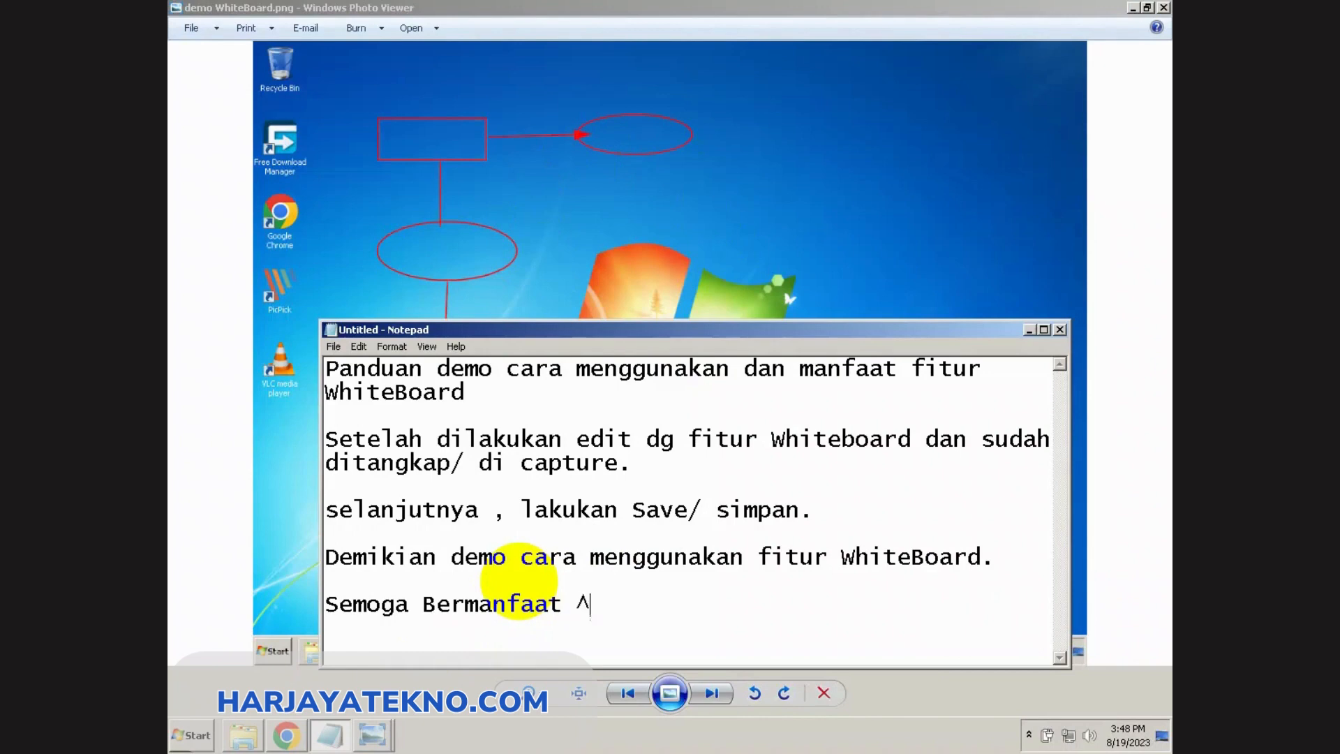
type(" ^_^")
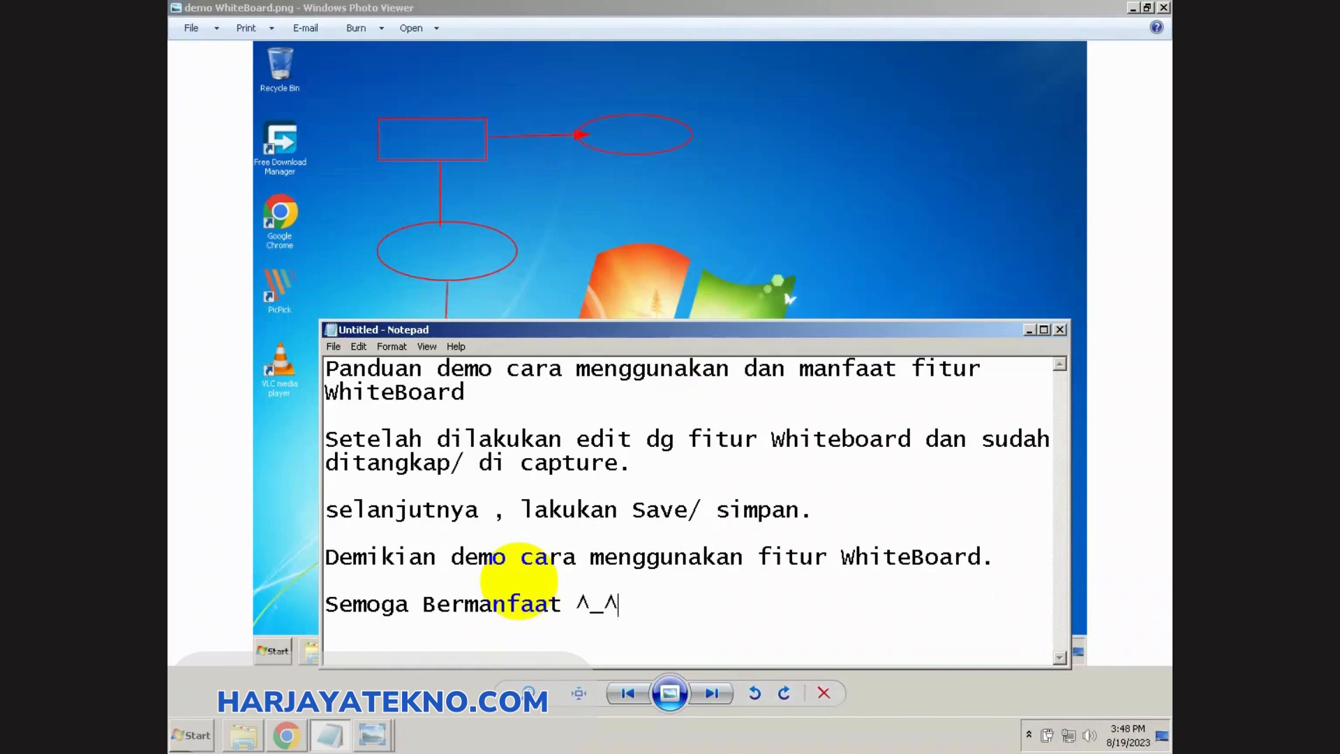